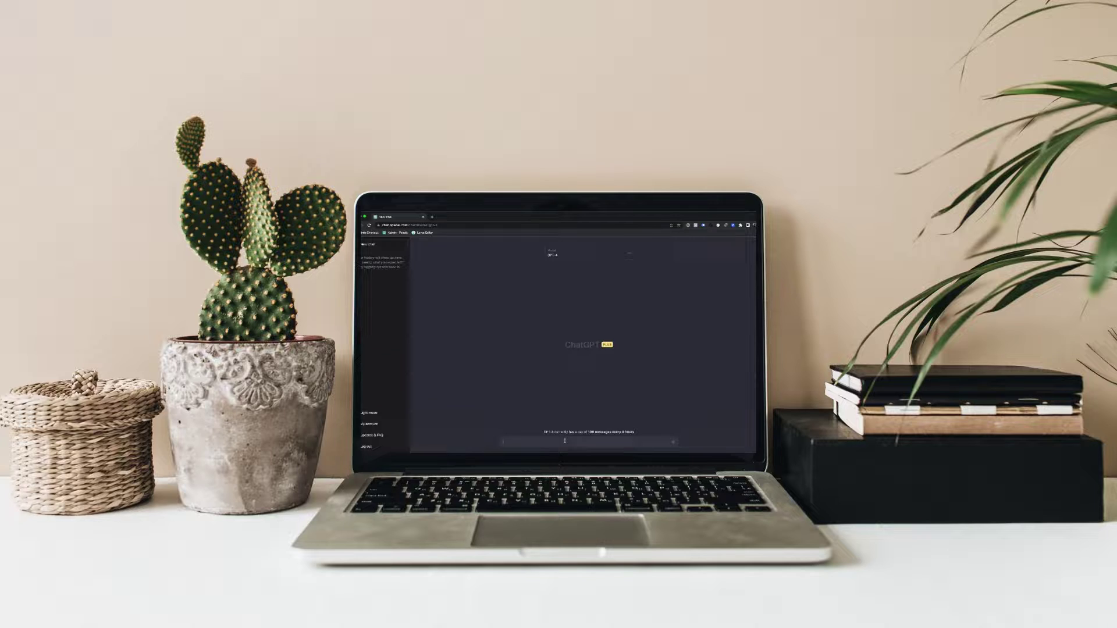
- Paste the question comparing ChatGPT-3 and ChatGPT-4 into ChatGPT
text(What is the difference between ChatGPT-3 and ChatGPT-4?)
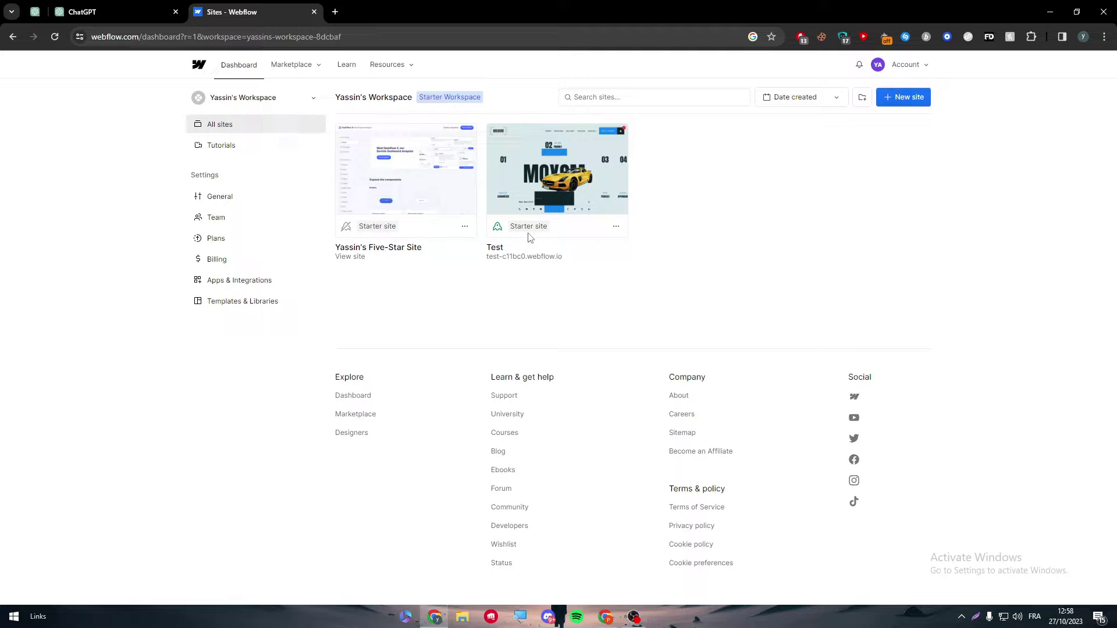
- Switch from the ChatGPT conversation back to the Webflow sites dashboard, selecting the Test site's card text
click(113, 7)
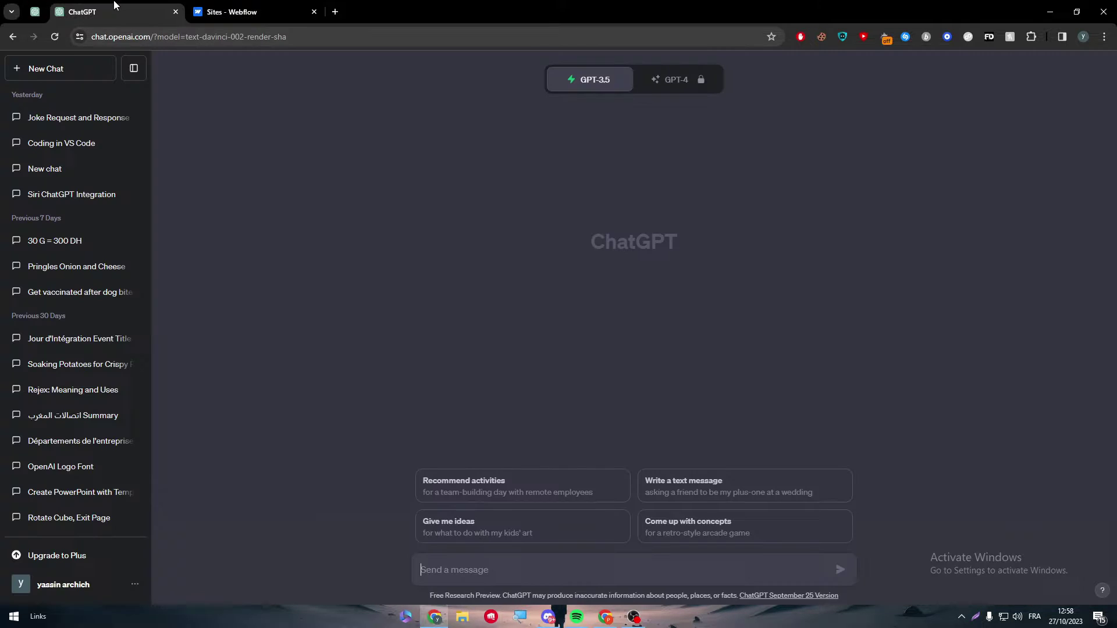
click(285, 7)
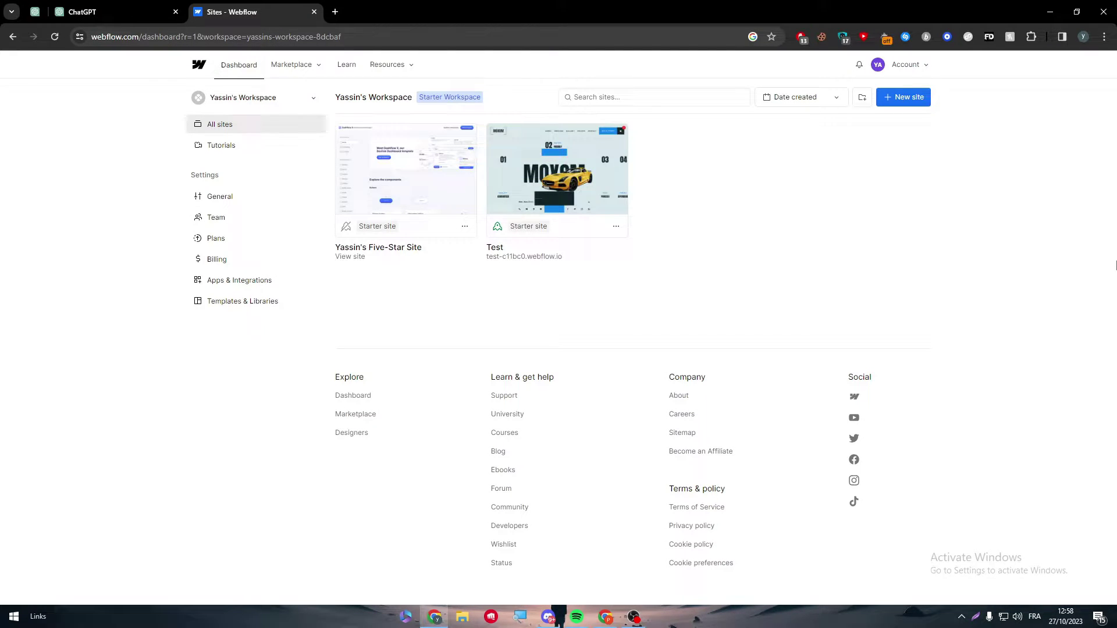
triple_click(524, 256)
click(800, 284)
- Go to the Webflow apps marketplace and list all New & Noteworthy apps
click(302, 66)
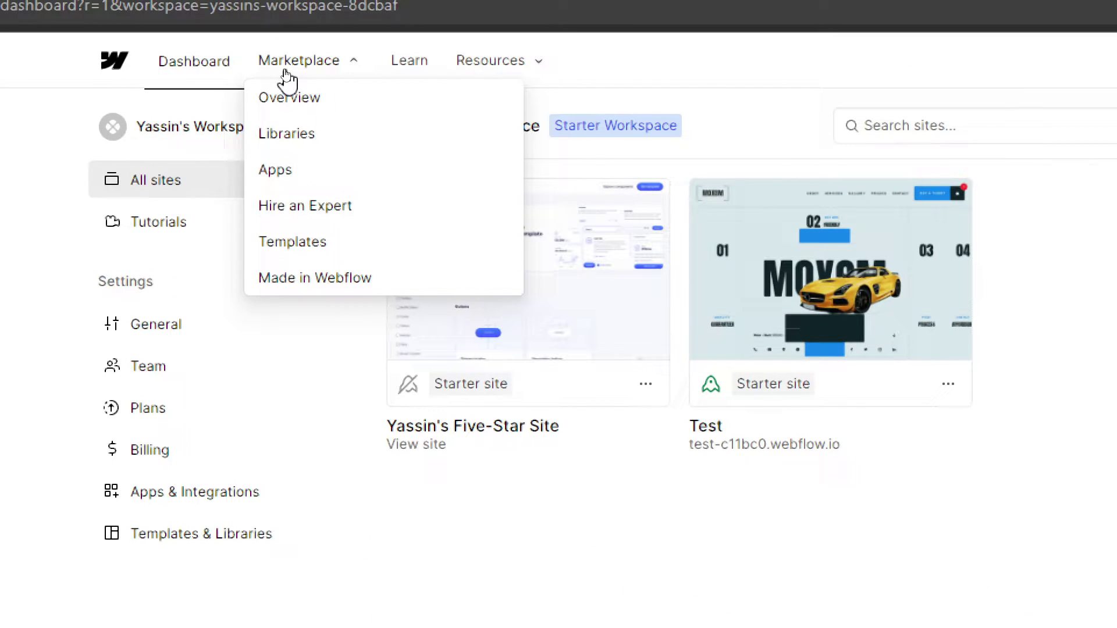
click(319, 170)
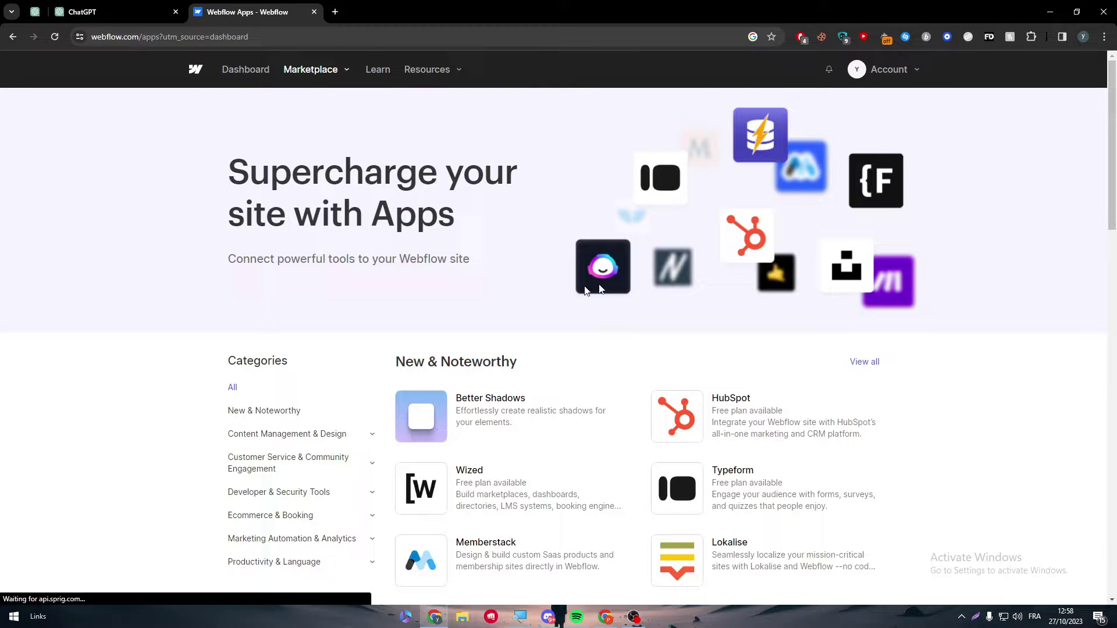
scroll(1097, 442, down, 15)
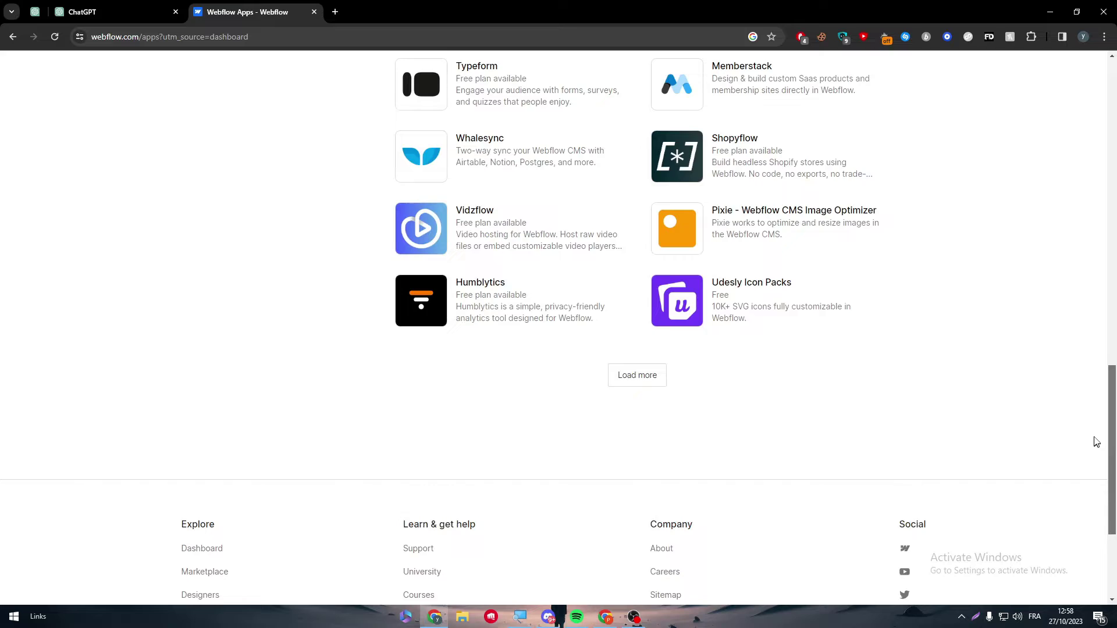
scroll(1096, 442, up, 15)
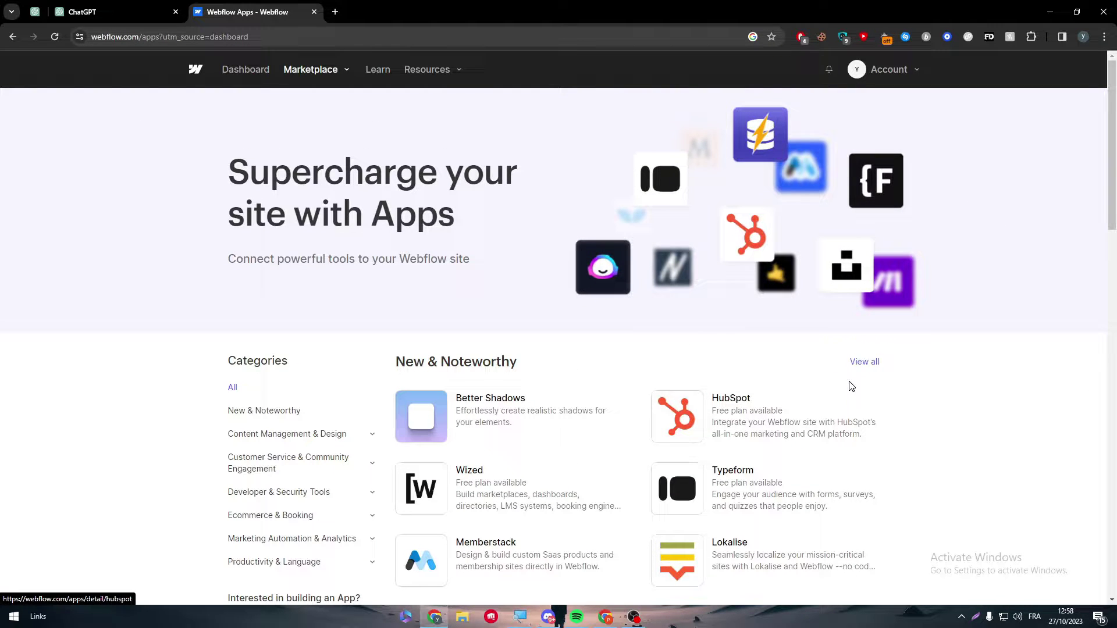
click(861, 361)
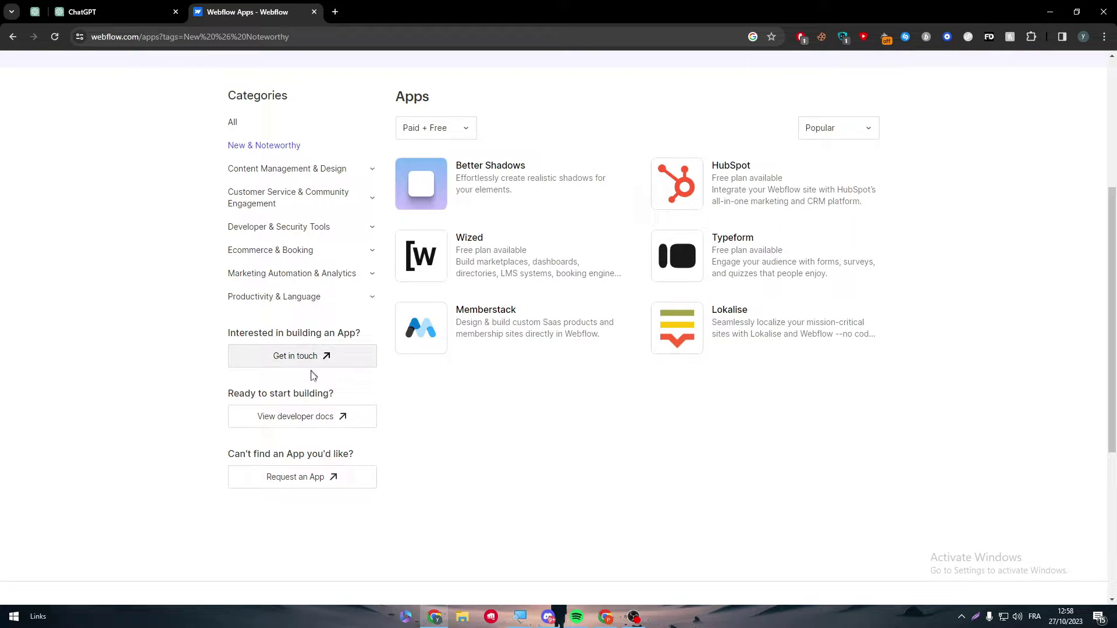
- Open the Request an App form and follow its link to the full App Library
click(304, 483)
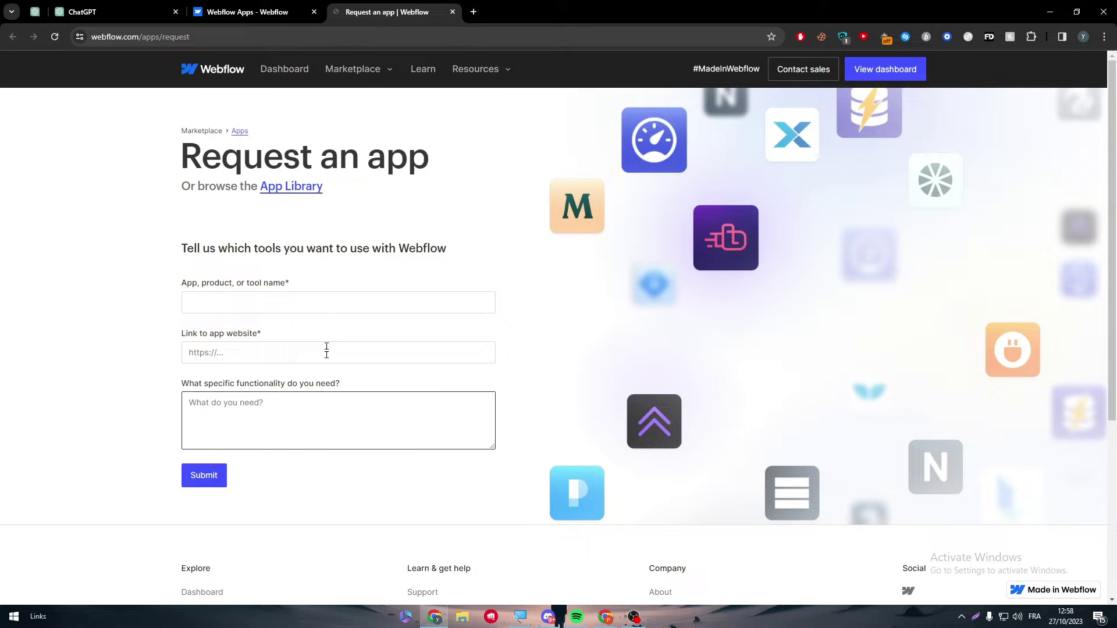
click(317, 302)
click(315, 176)
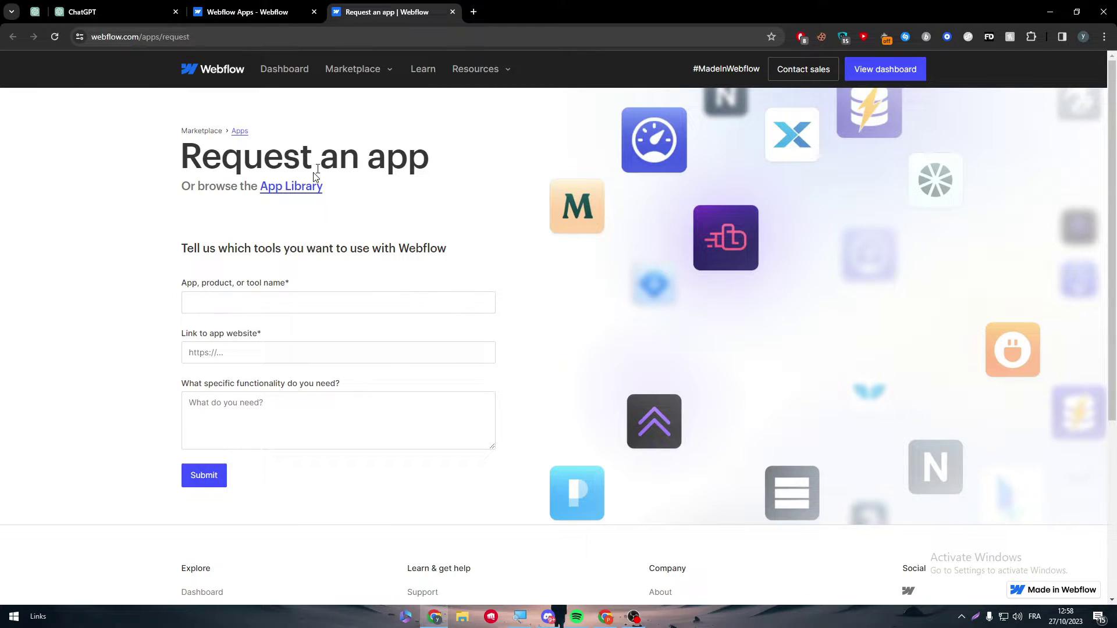
click(282, 191)
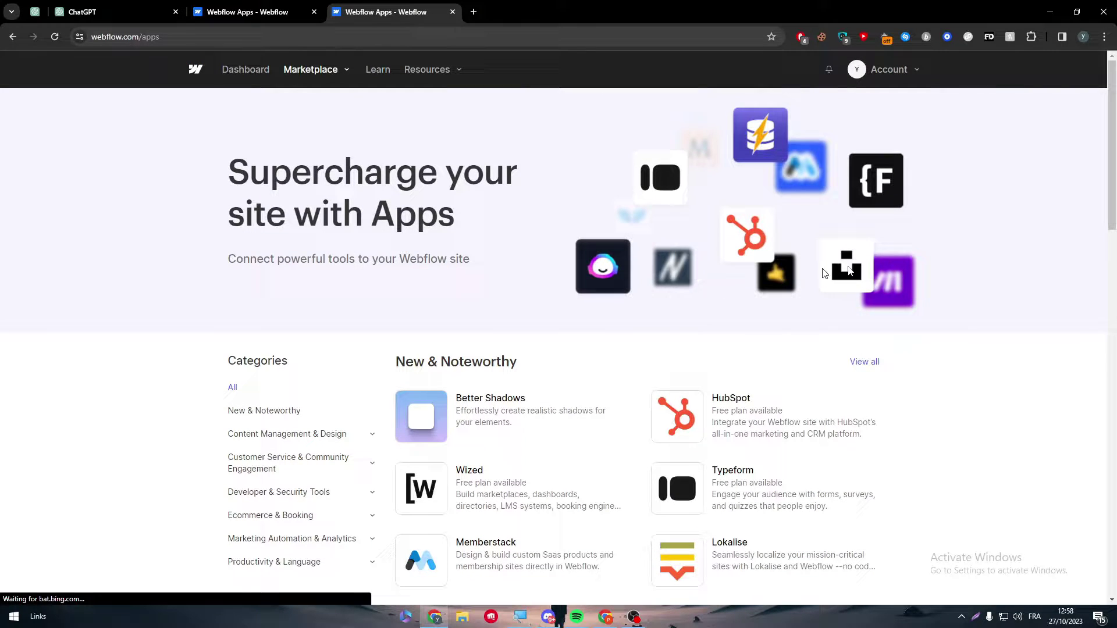
- Load more app listings and scroll through the full App Library
drag(1111, 177, 1106, 515)
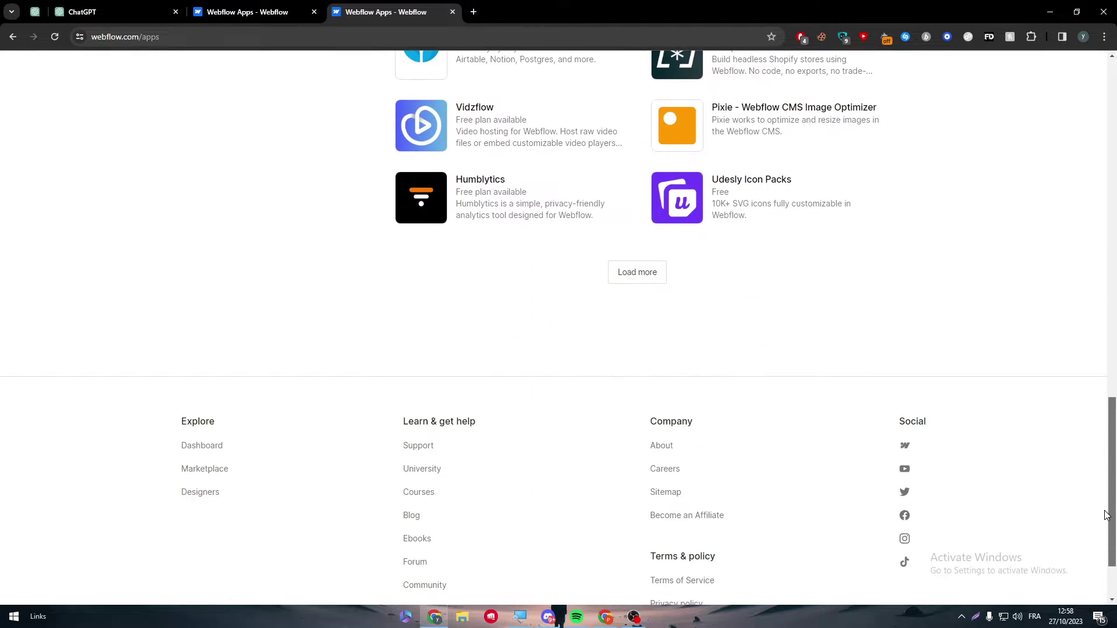
click(638, 274)
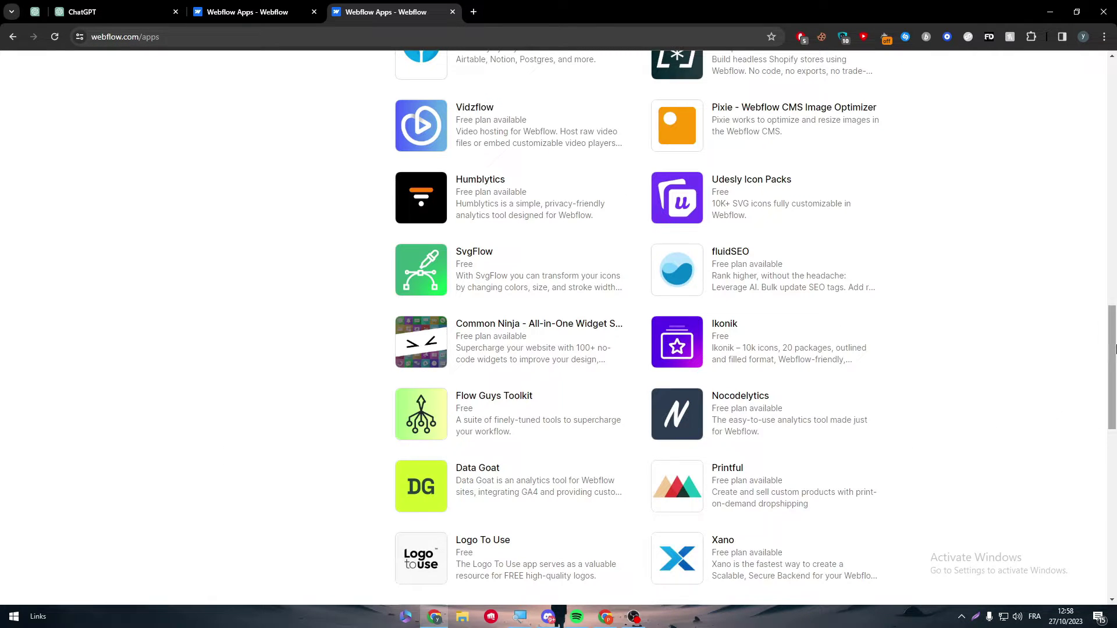
drag(1115, 349, 1113, 442)
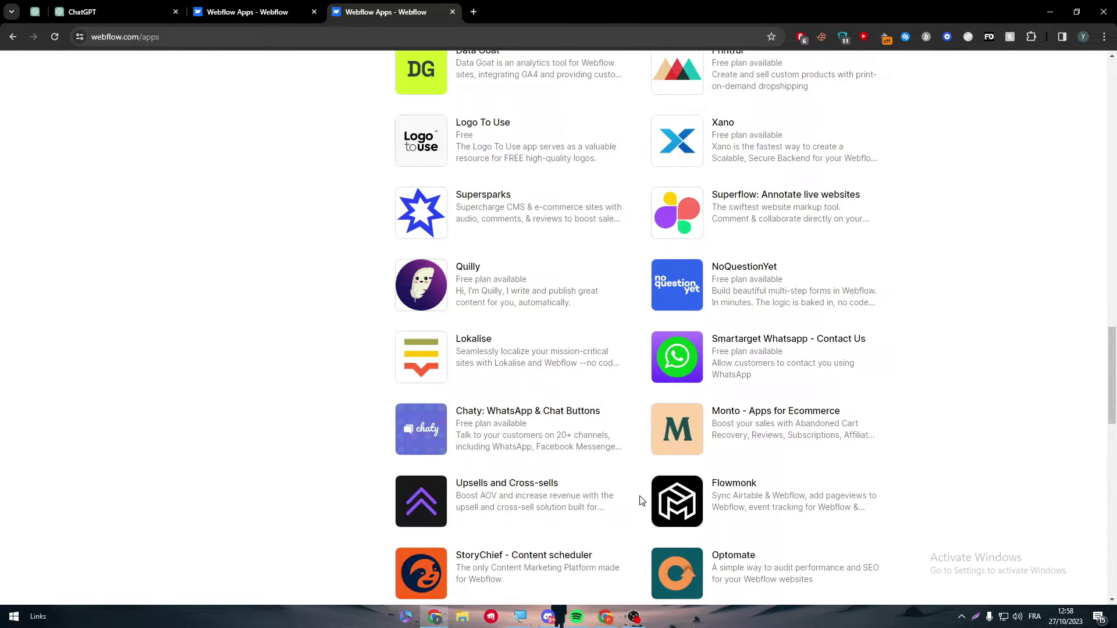
drag(1115, 407, 1081, 536)
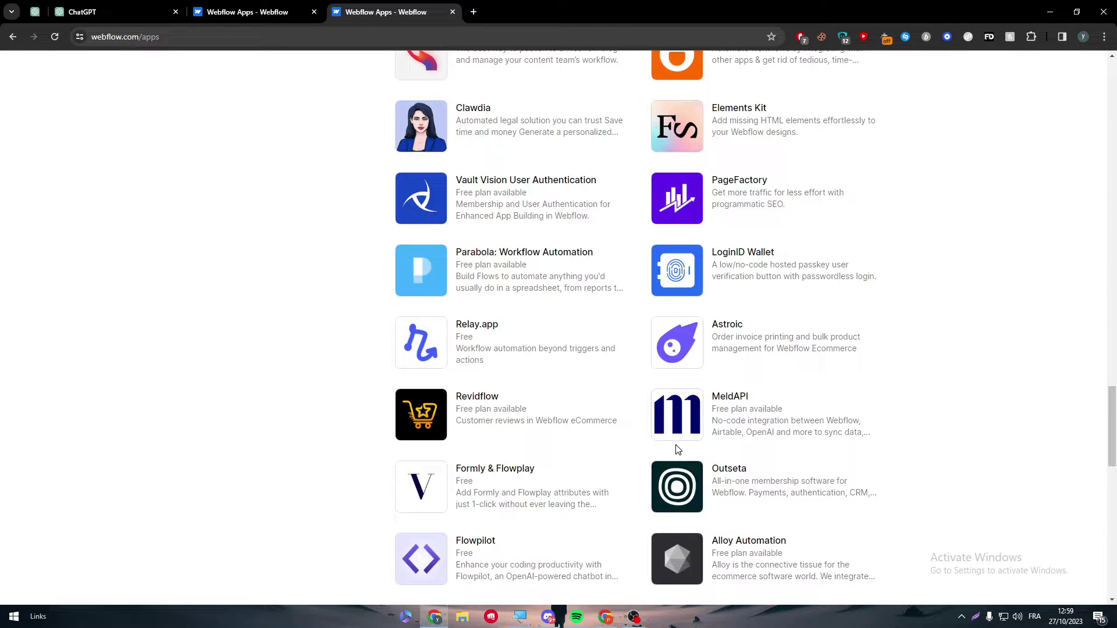
scroll(991, 457, down, 9)
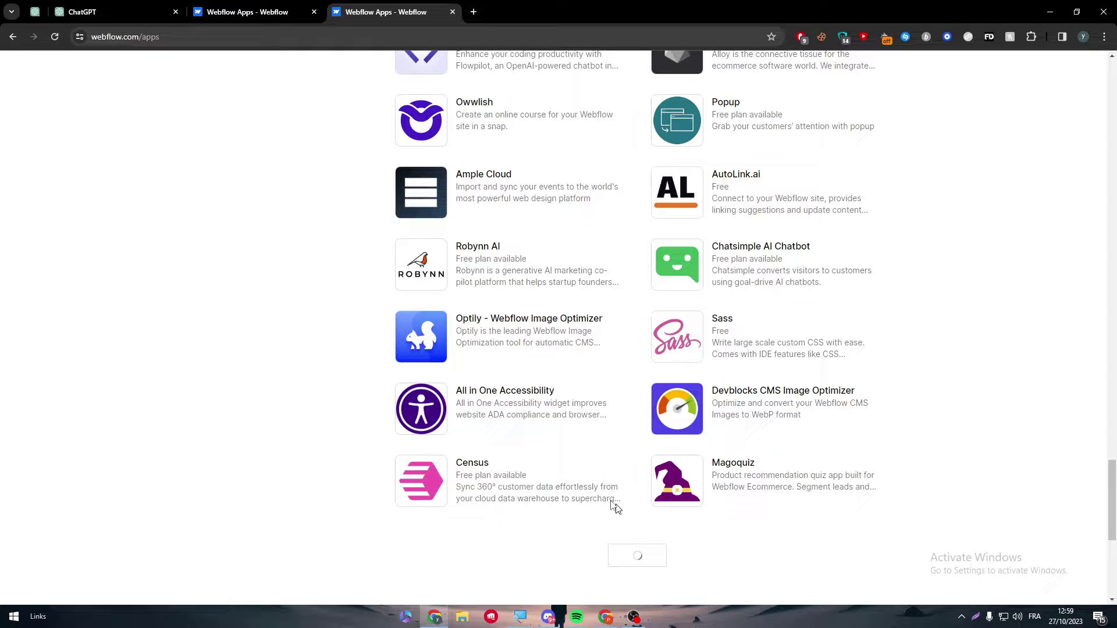
click(116, 12)
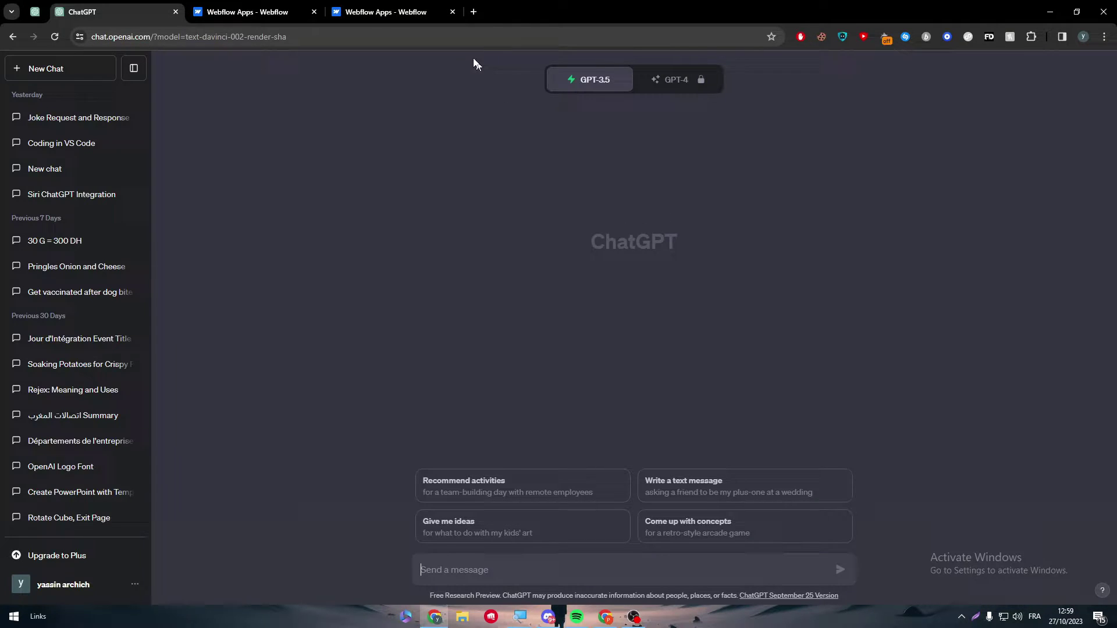
click(399, 5)
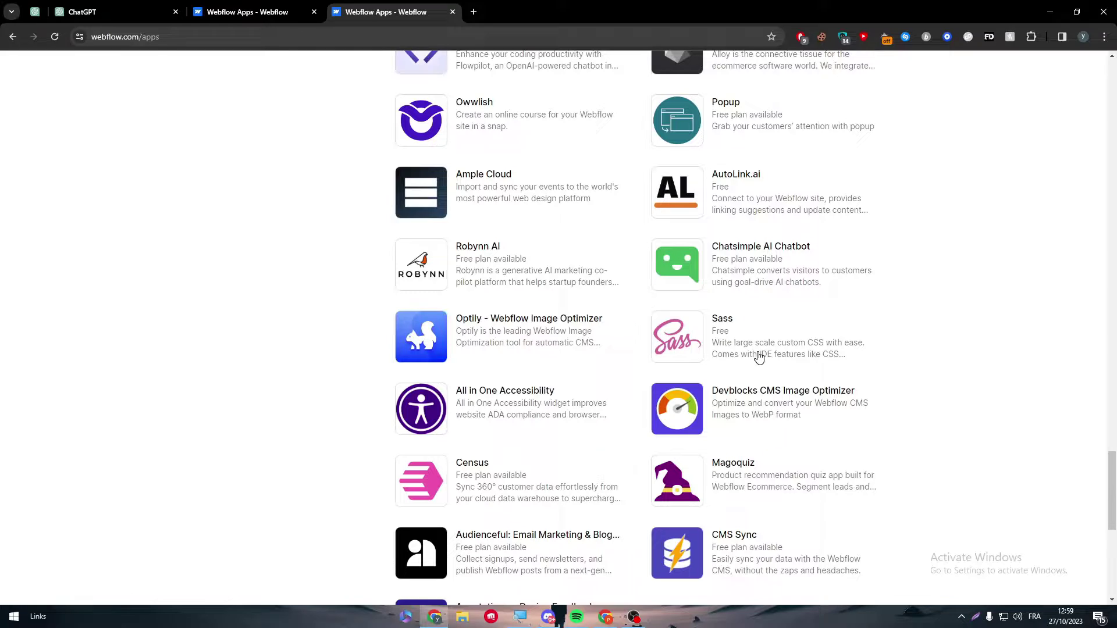
mouse_move(1112, 490)
mouse_down()
mouse_move(1114, 543)
mouse_move(1089, 204)
mouse_move(1069, 115)
mouse_up()
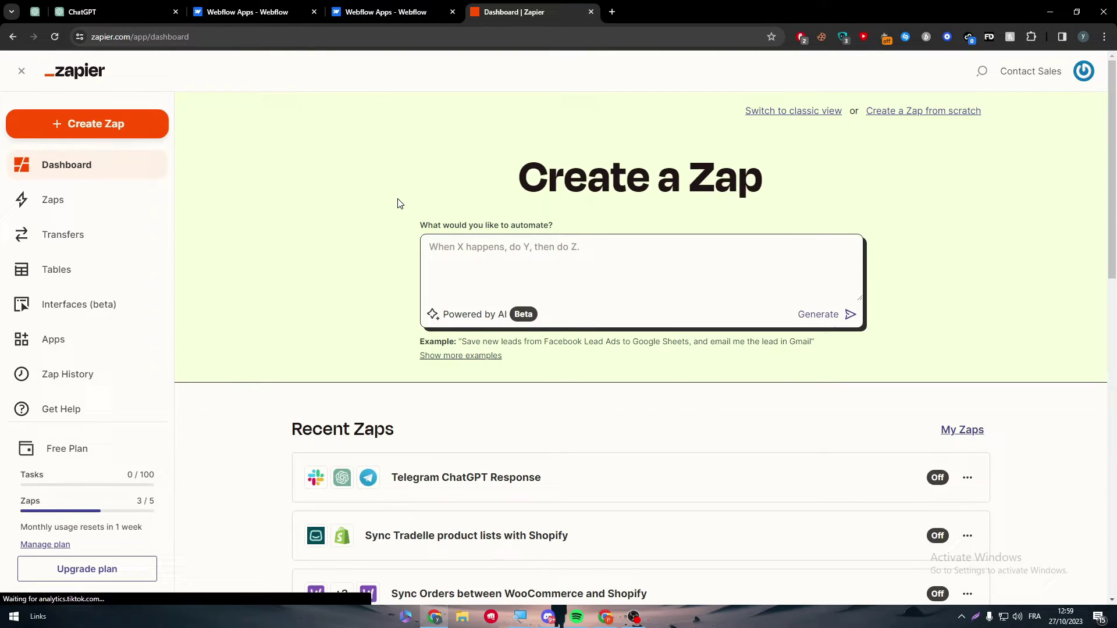
- Open Zapier's connected Apps page and search it for Webflow
key(ctrl+a)
click(3, 356)
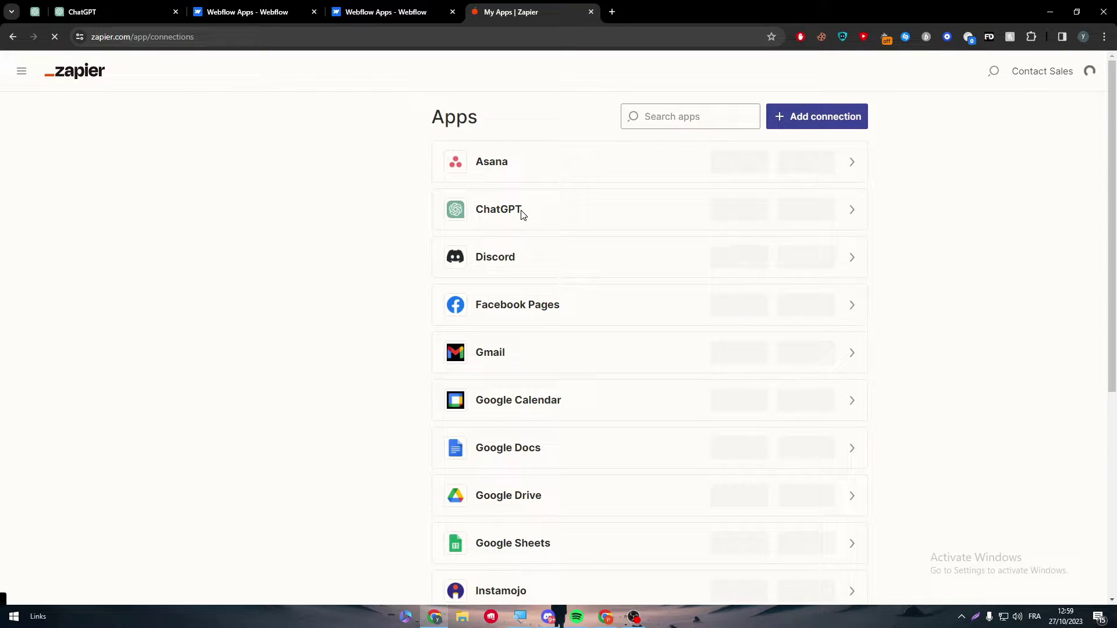
click(759, 118)
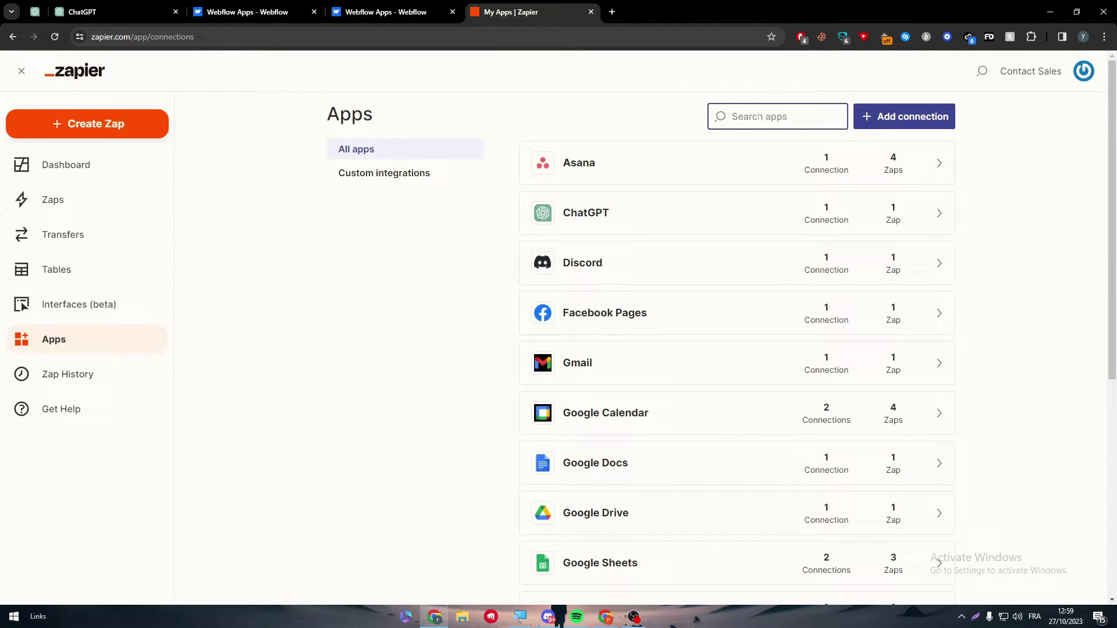
text(webf)
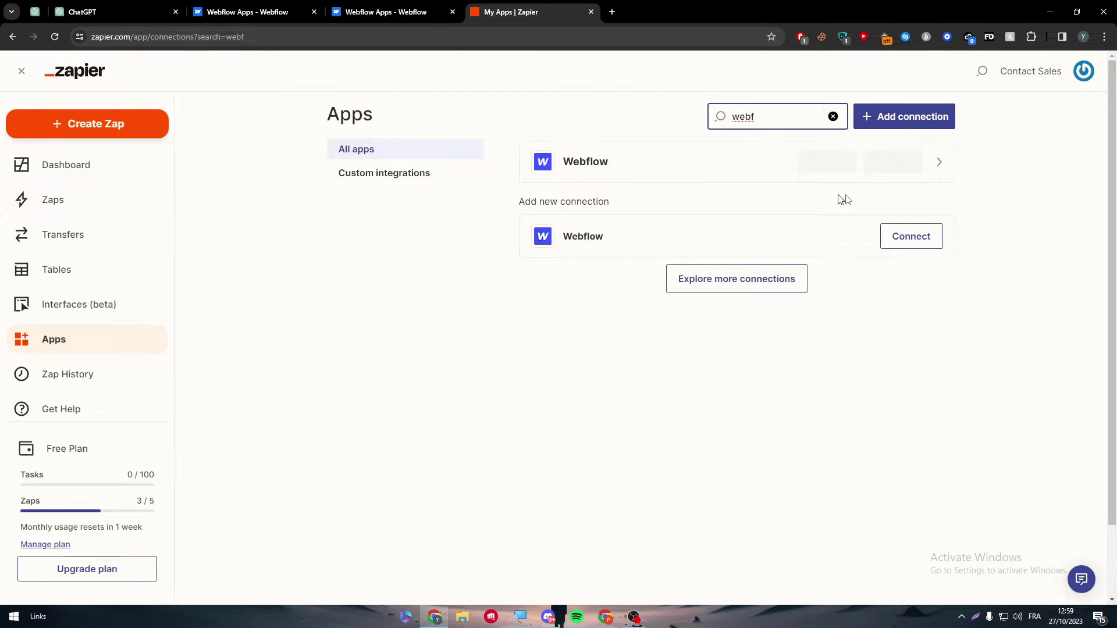
- Add a new Webflow connection, authorizing Zapier for the Five-Star Site
click(907, 246)
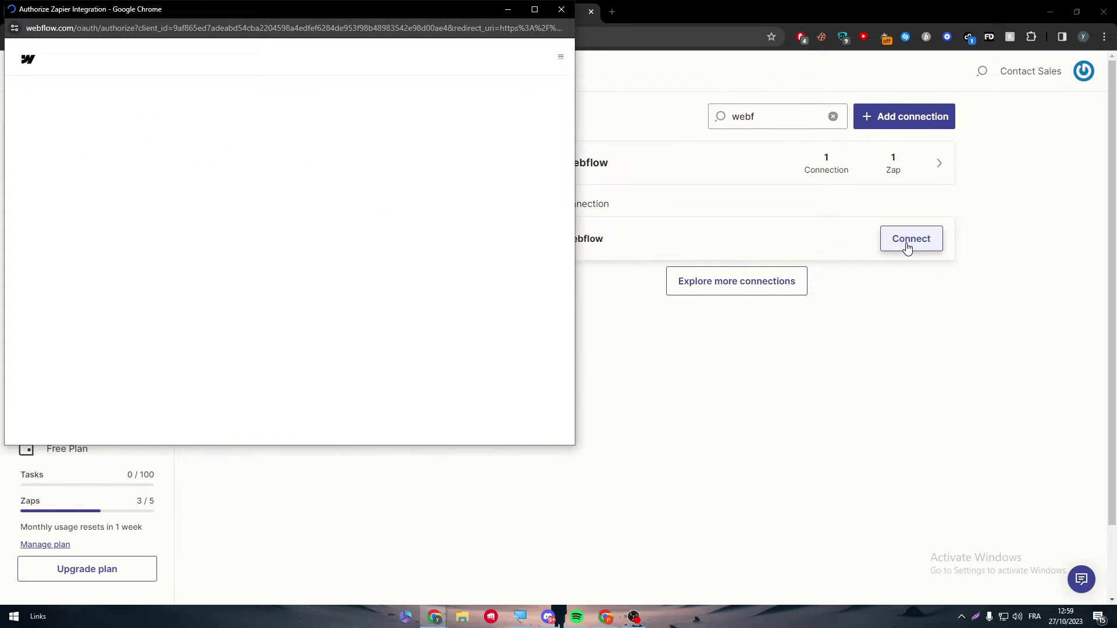
drag(592, 132, 699, 119)
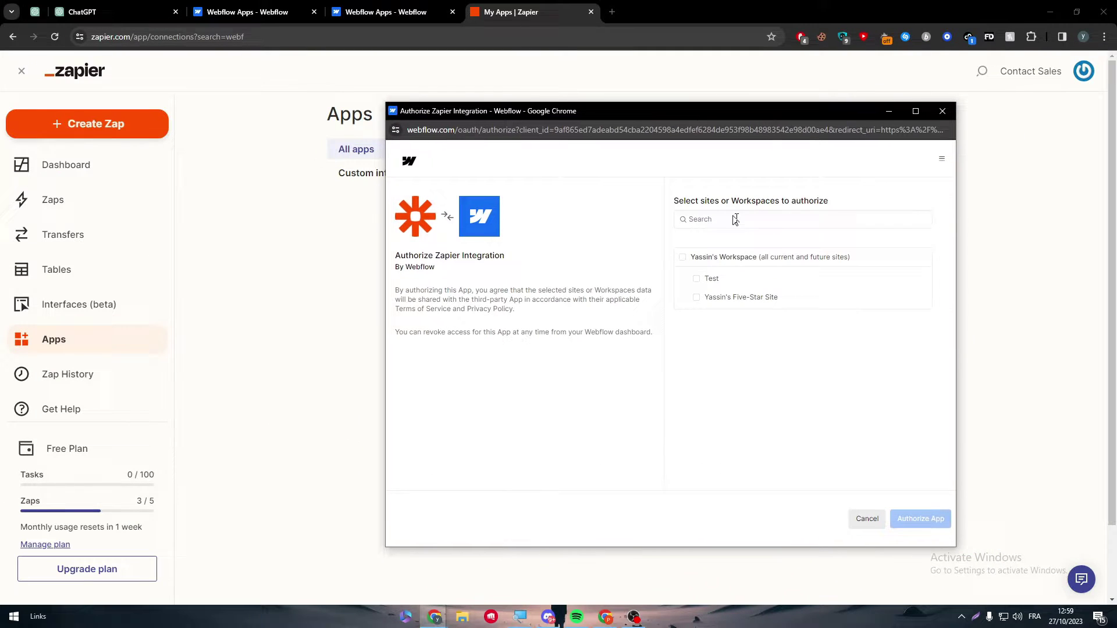
click(696, 297)
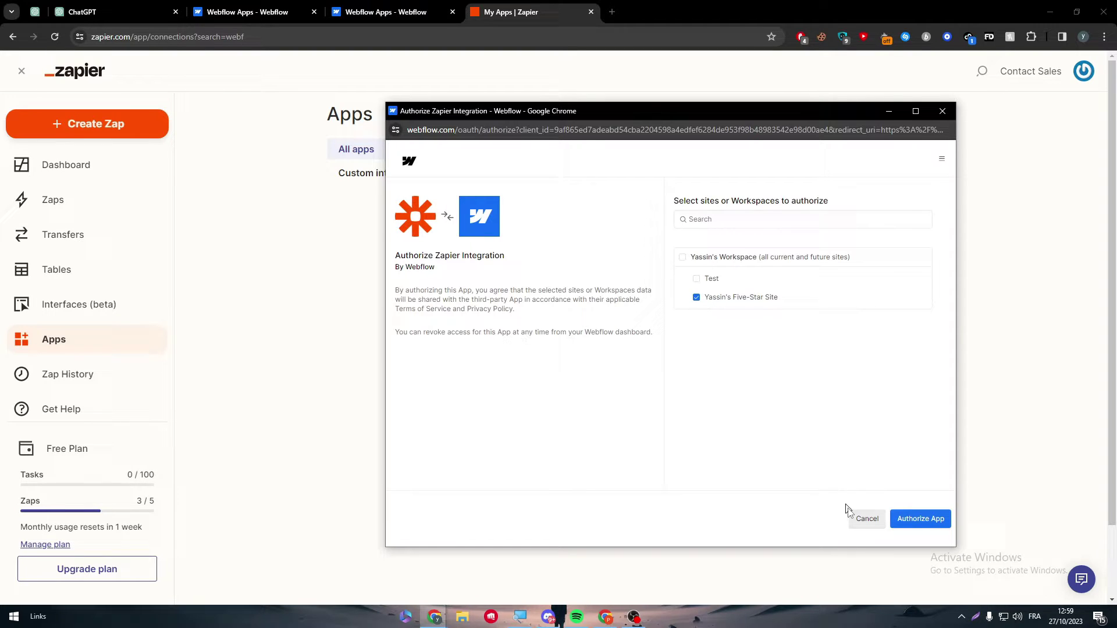
click(931, 523)
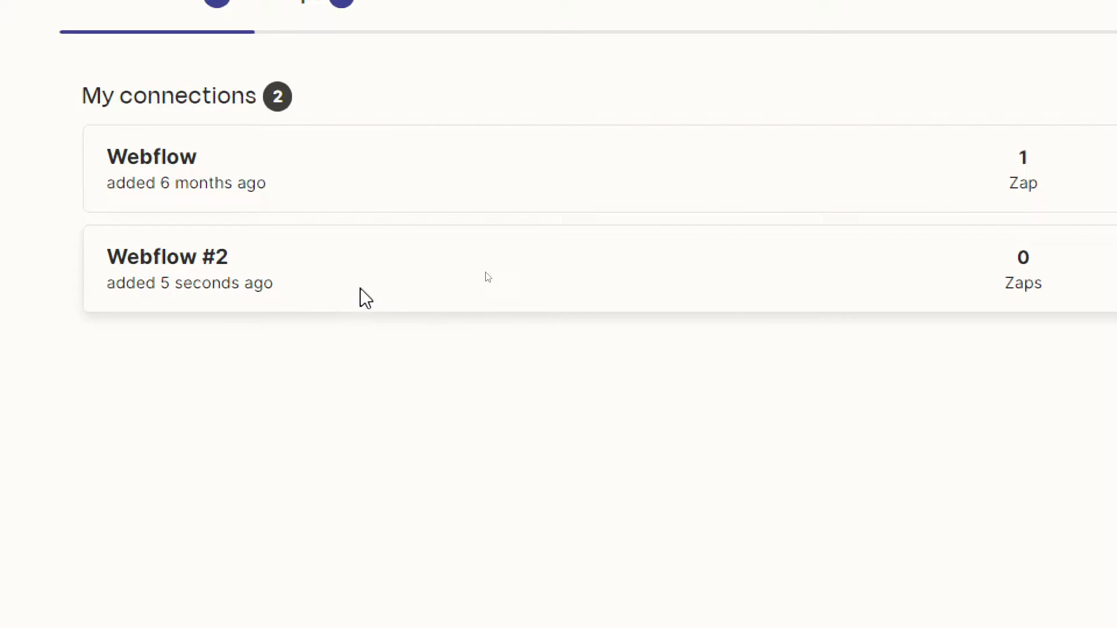
- Test the Webflow #2 connection and confirm it shows Test successful
click(1022, 282)
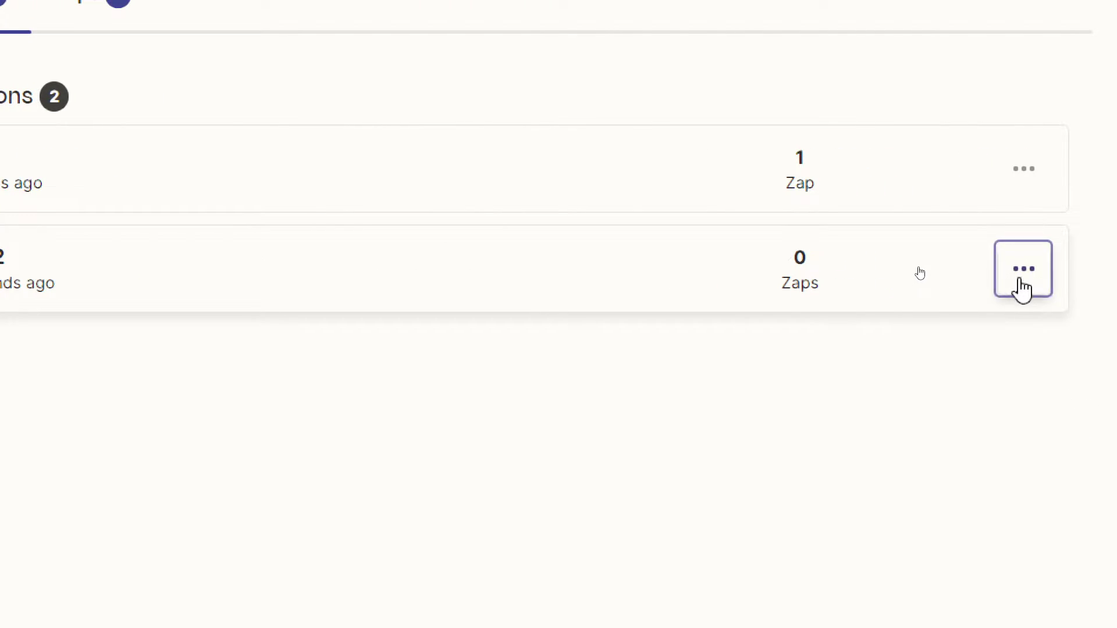
click(1022, 288)
click(857, 457)
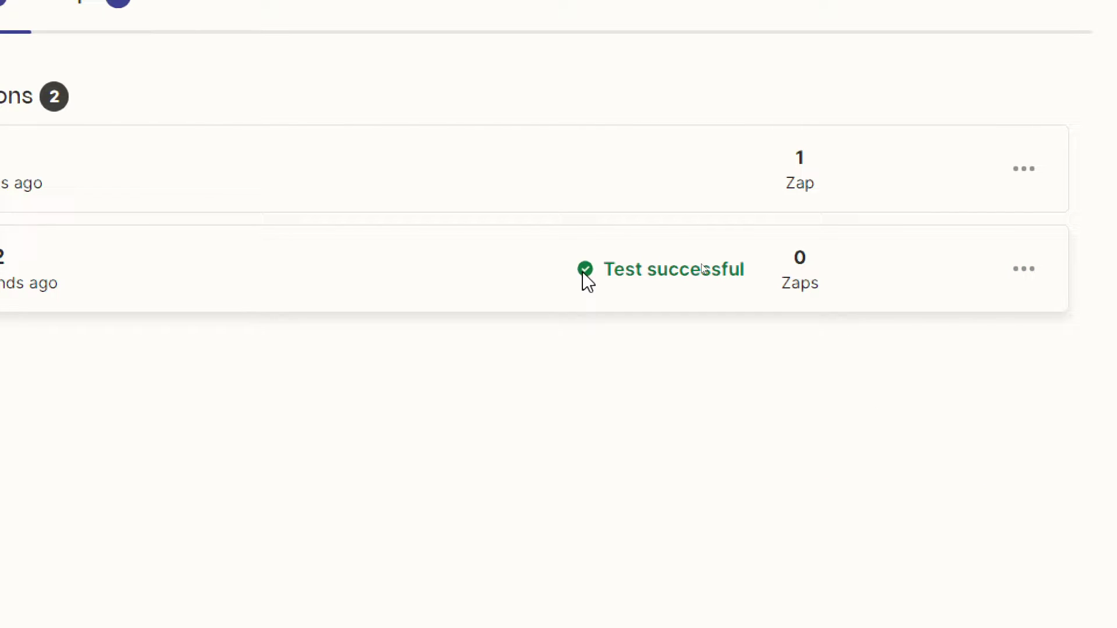
drag(624, 269, 765, 274)
click(763, 399)
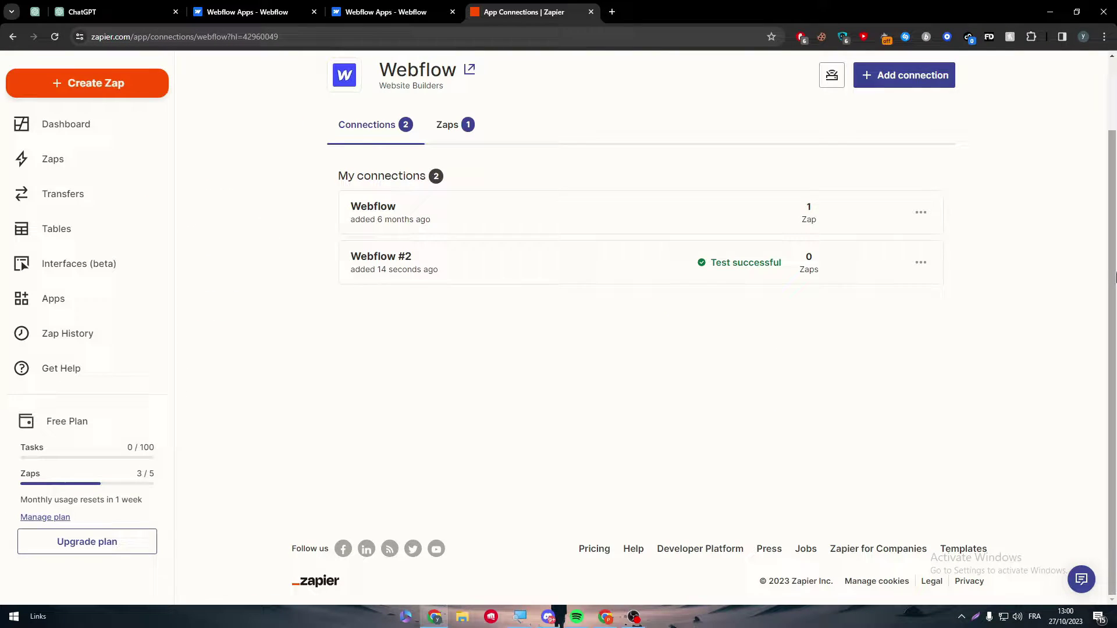
- Find ChatGPT in Zapier's Apps and start a new connection, centring the API key popup
scroll(531, 218, up, 2)
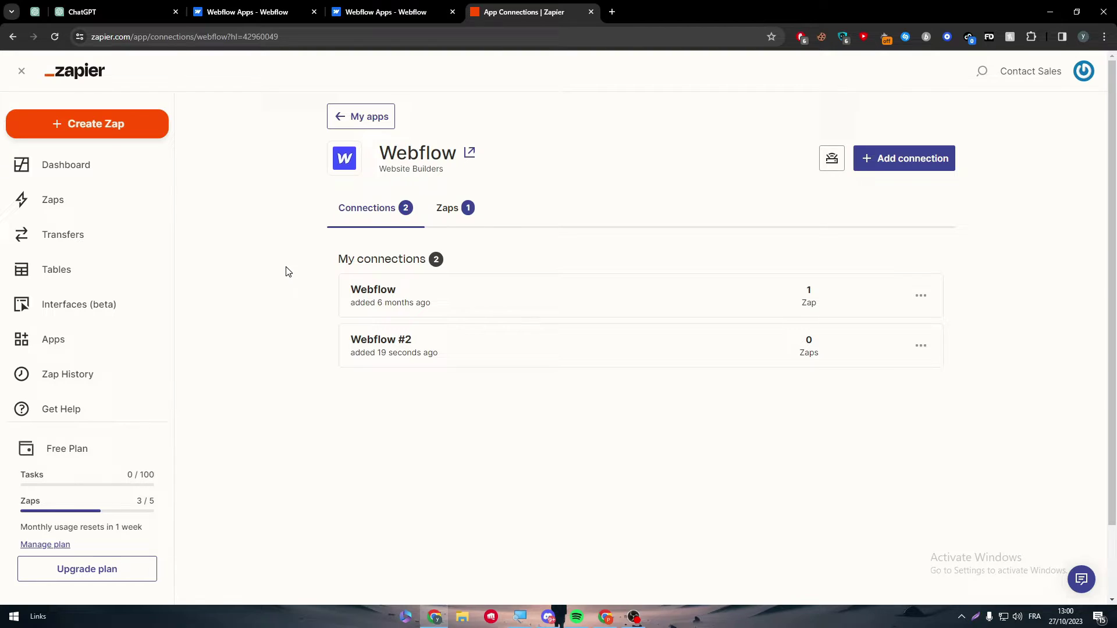
click(54, 349)
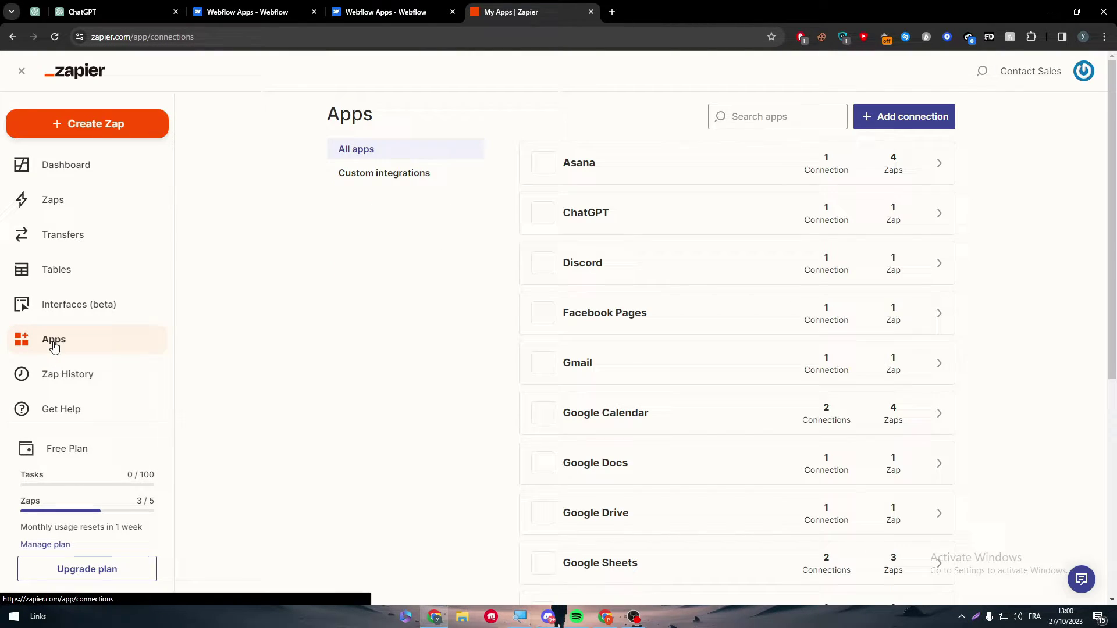
click(734, 116)
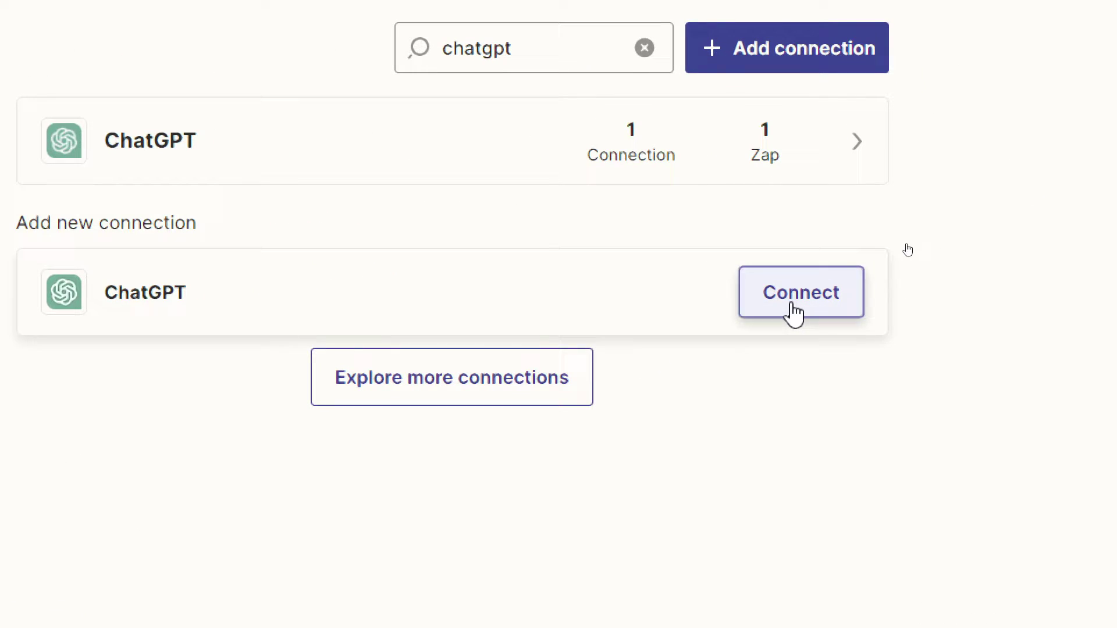
click(795, 311)
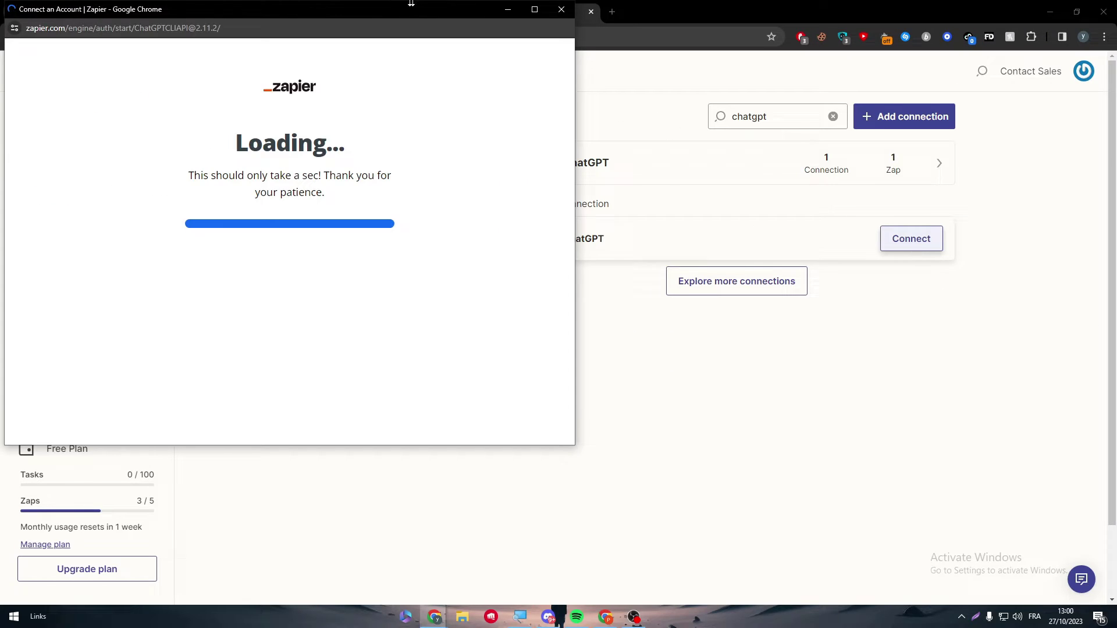
drag(312, 13, 610, 83)
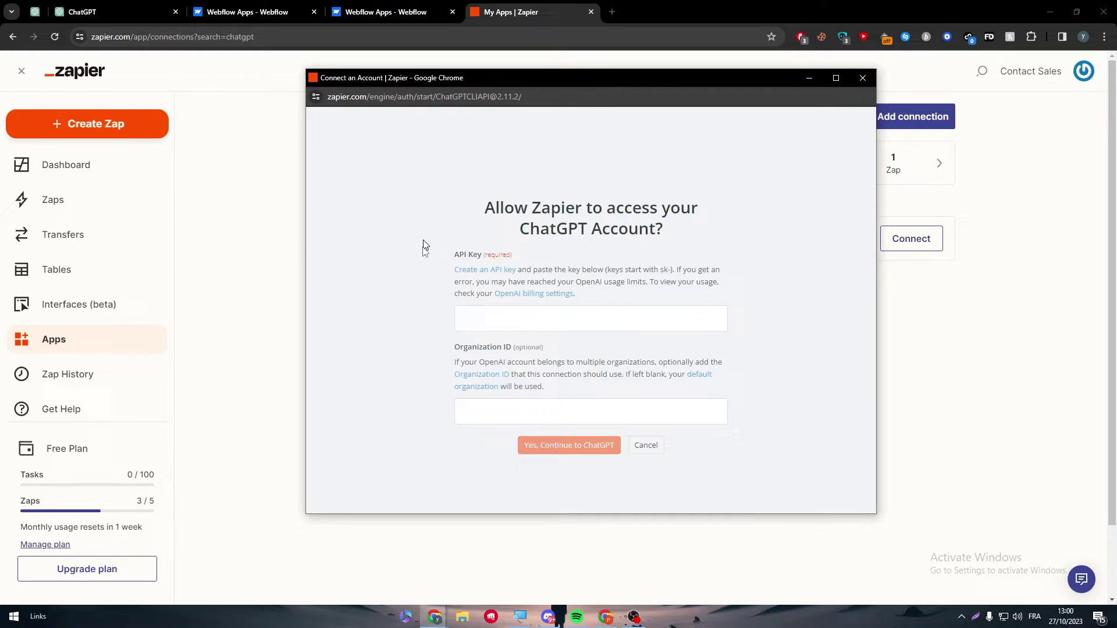
drag(455, 254, 480, 260)
- Search Google for 'openai' in a new tab and open the OpenAI website
click(612, 11)
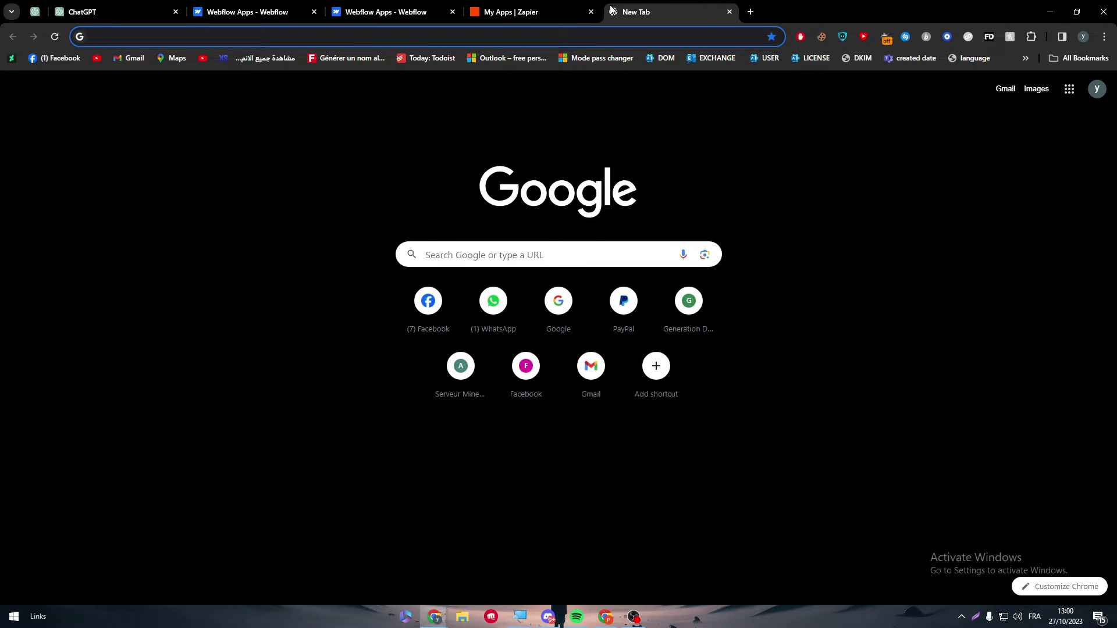
text(openai)
key(Return)
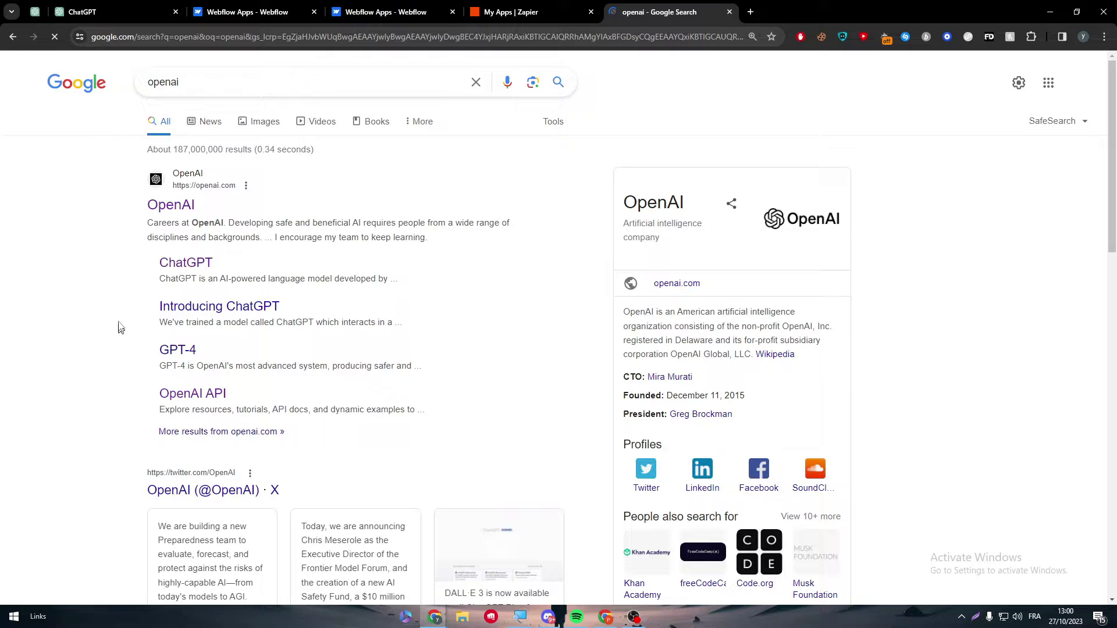
click(171, 208)
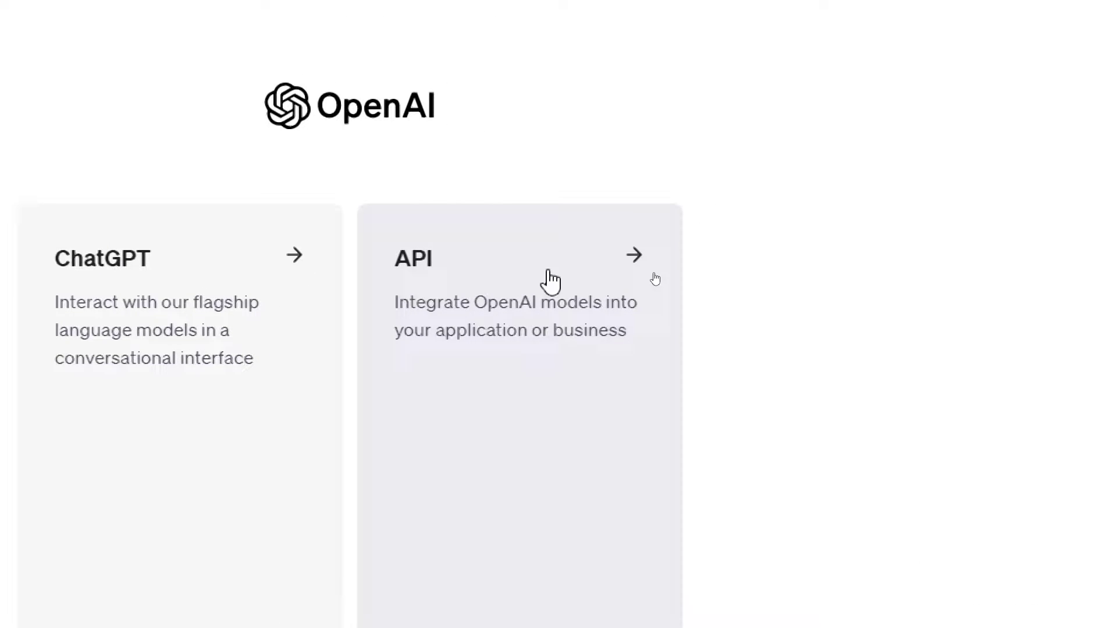
- Choose OpenAI's API platform and go to the API keys page
click(523, 259)
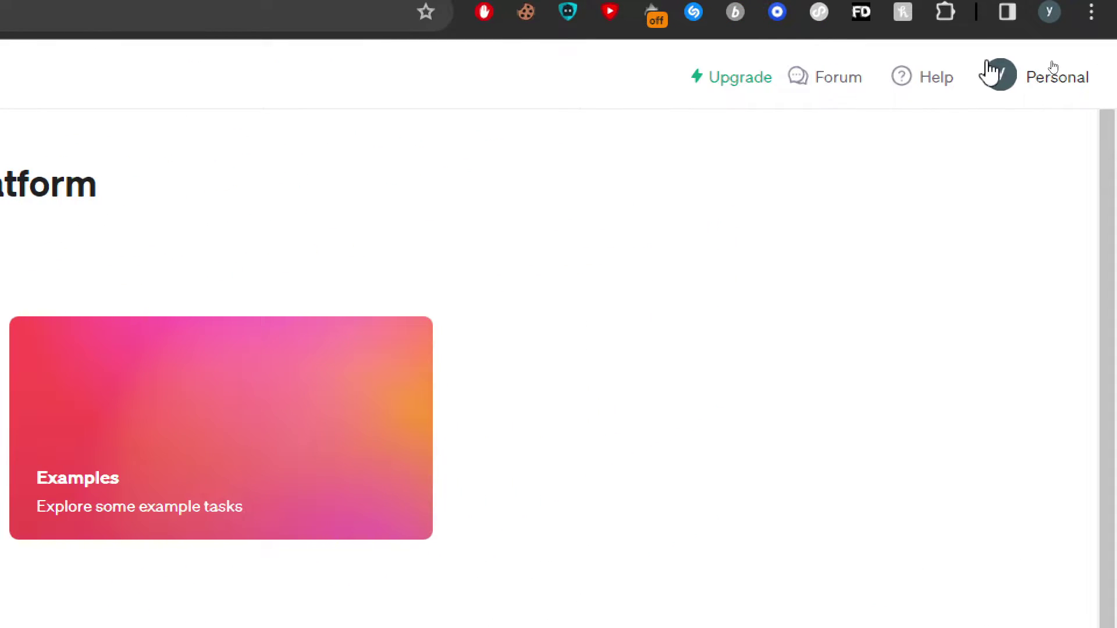
click(995, 71)
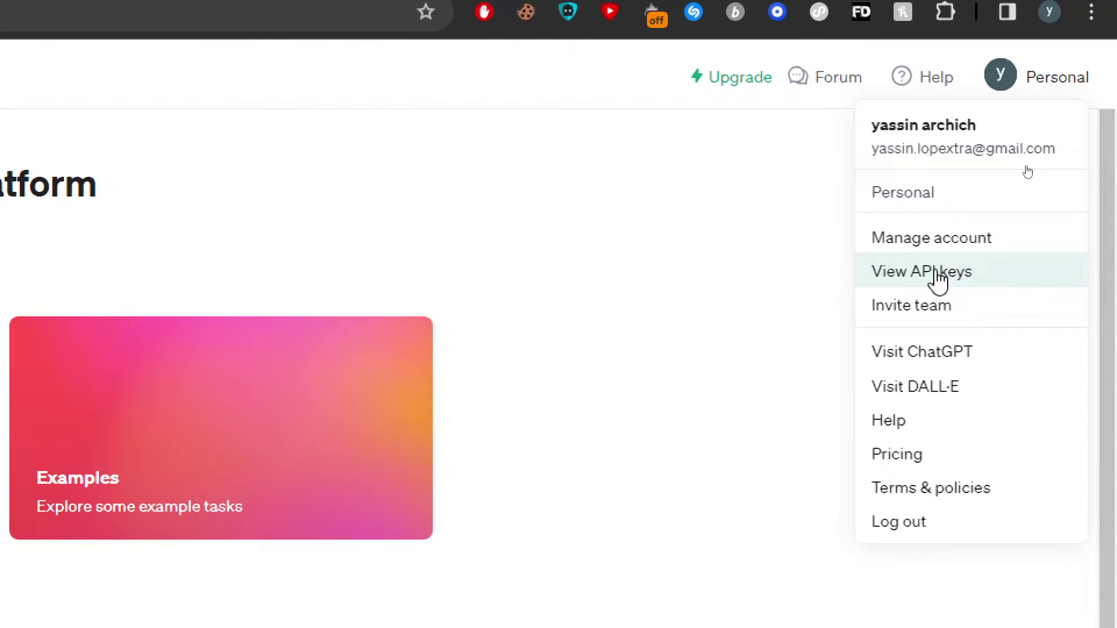
click(917, 284)
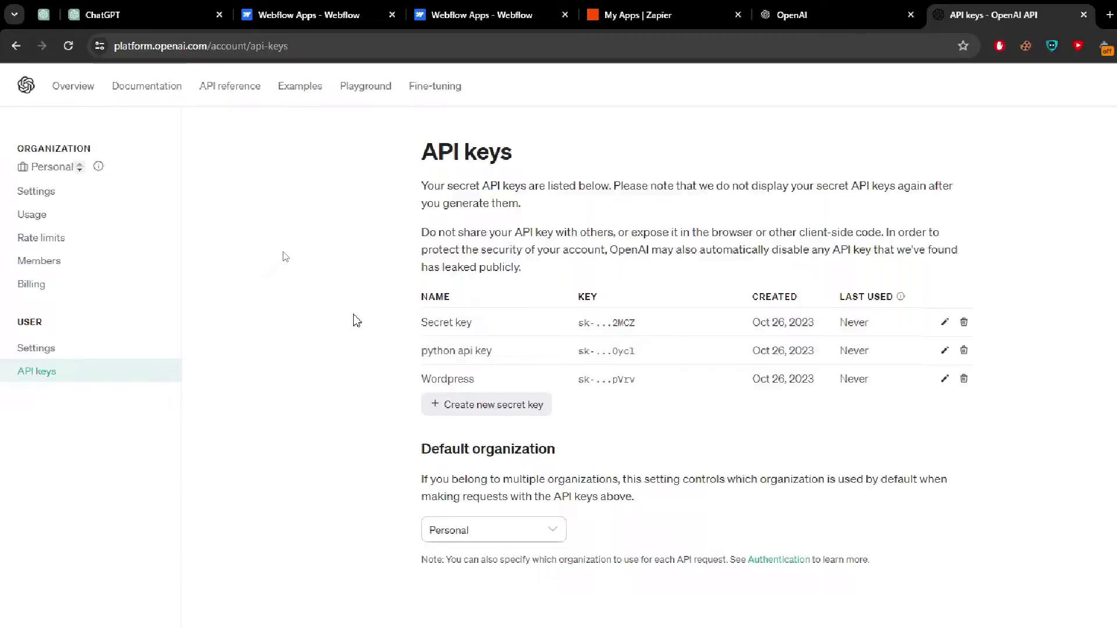
drag(428, 133, 274, 130)
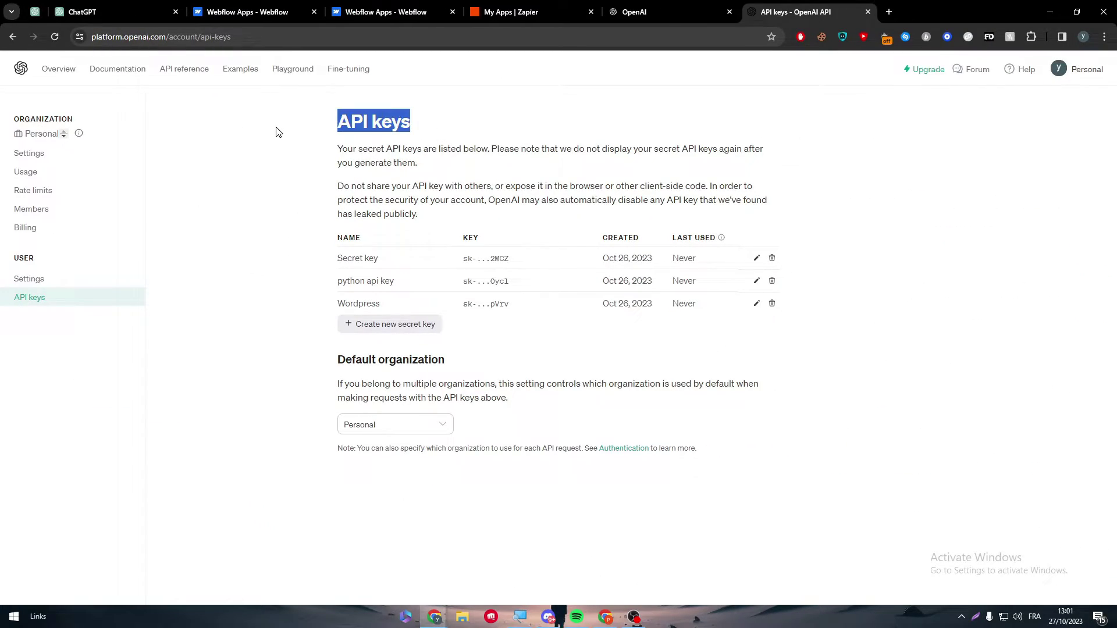
click(278, 140)
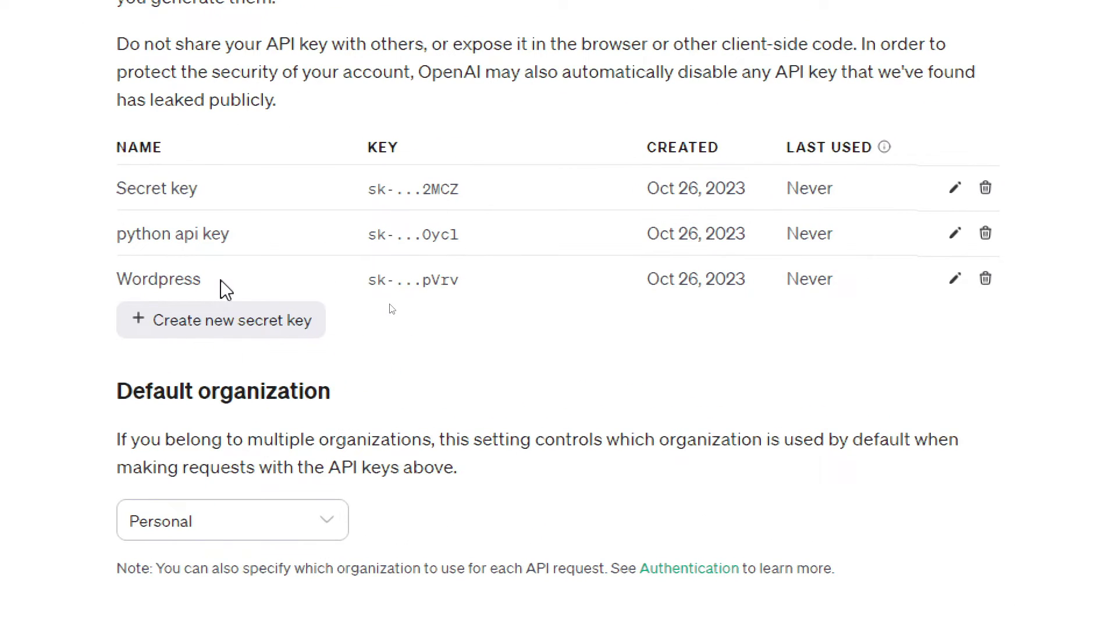
- Create a new secret key named 'webflow' and copy it
click(259, 317)
text(web)
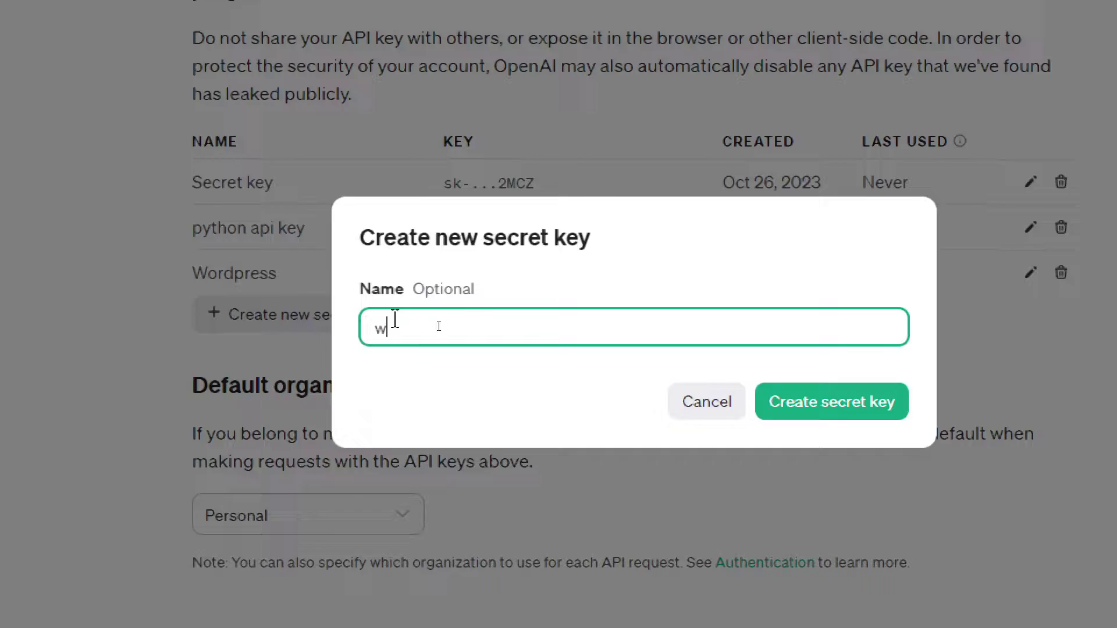
text(flow)
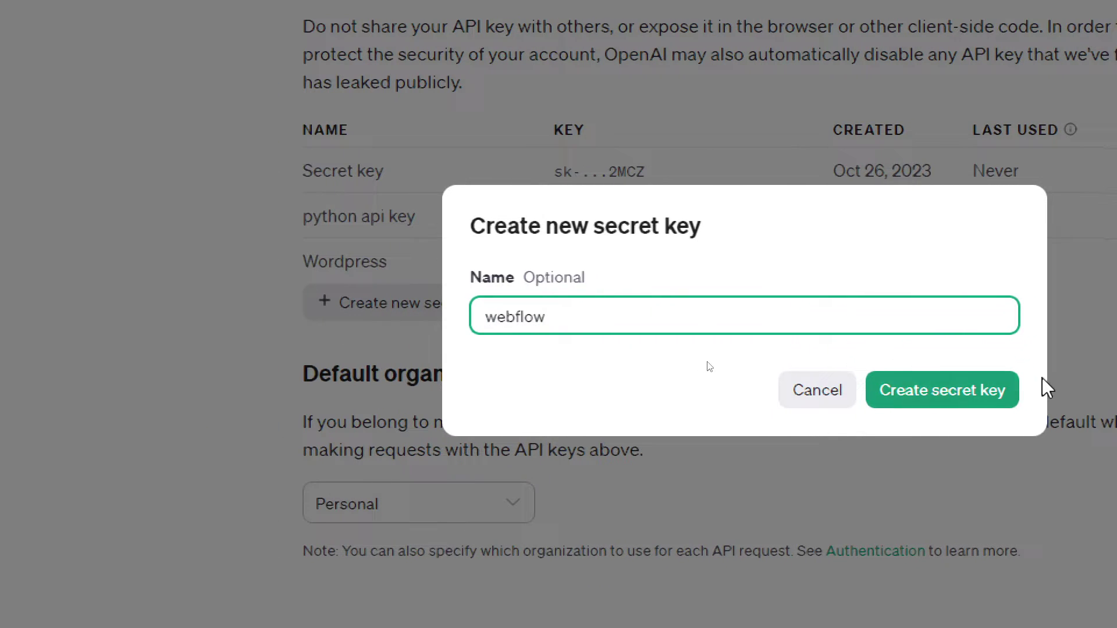
click(1020, 399)
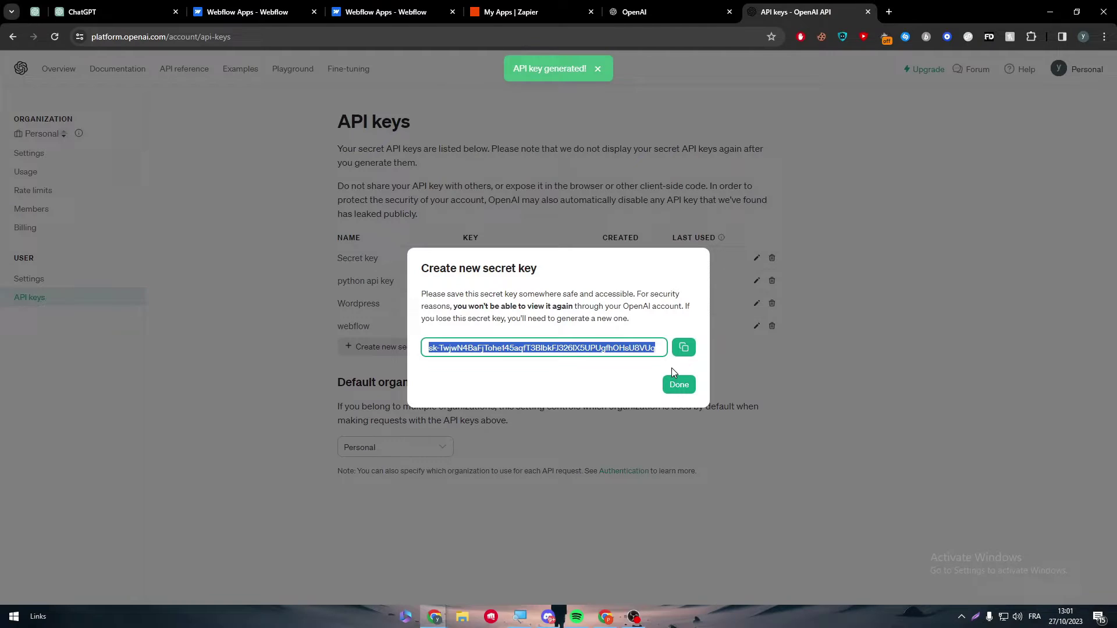
click(994, 348)
click(975, 108)
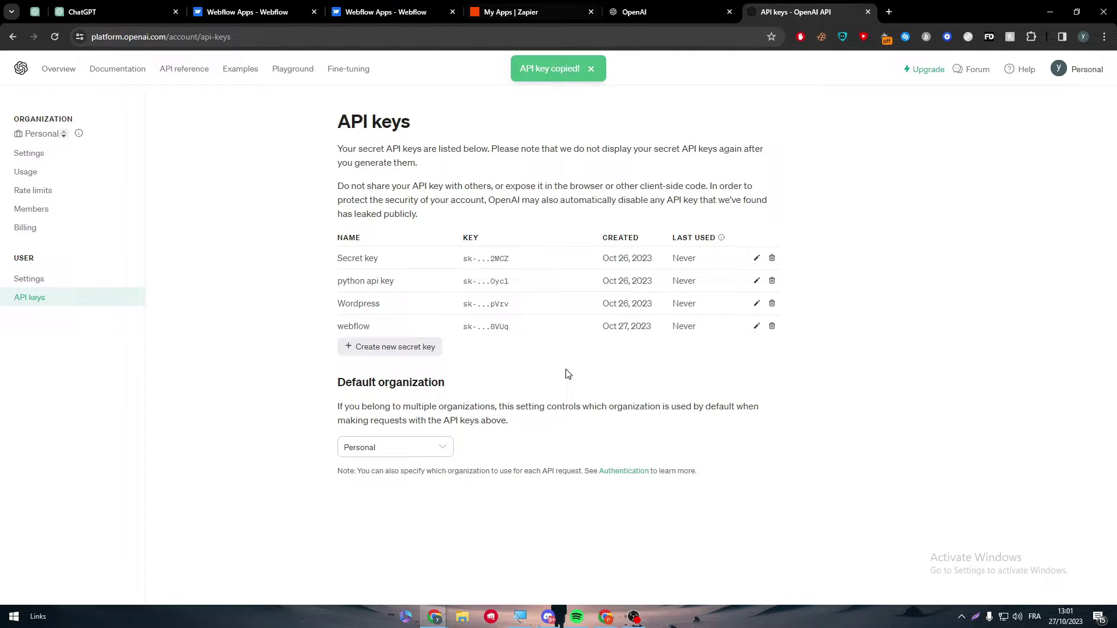
click(543, 6)
- Paste the copied OpenAI API key into Zapier's ChatGPT form and authorize the connection
click(494, 552)
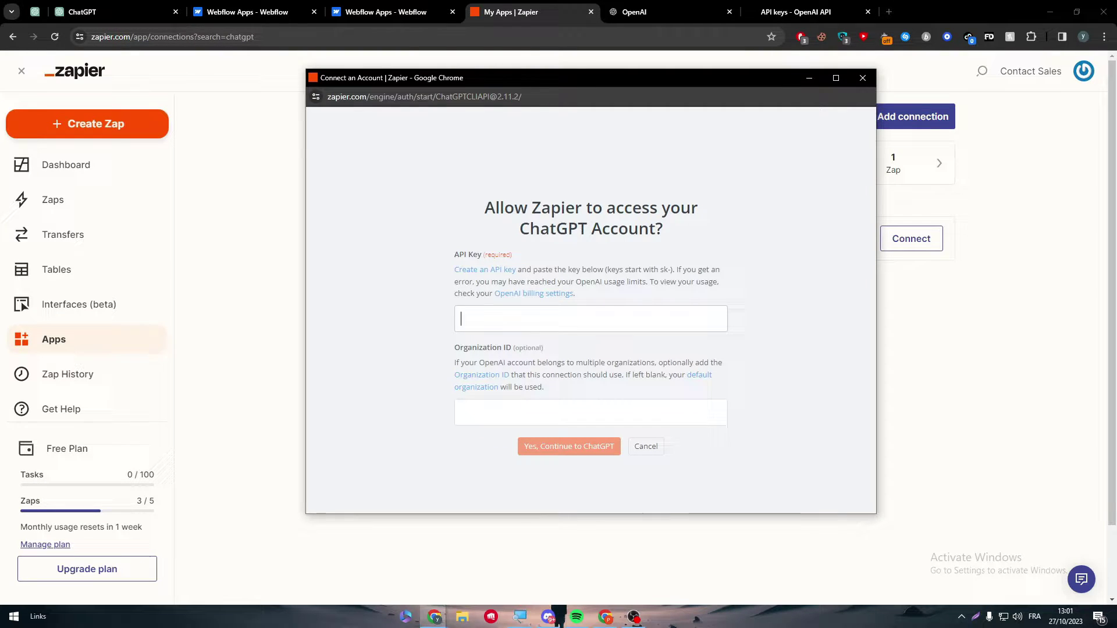
key(ctrl+v)
key(Tab)
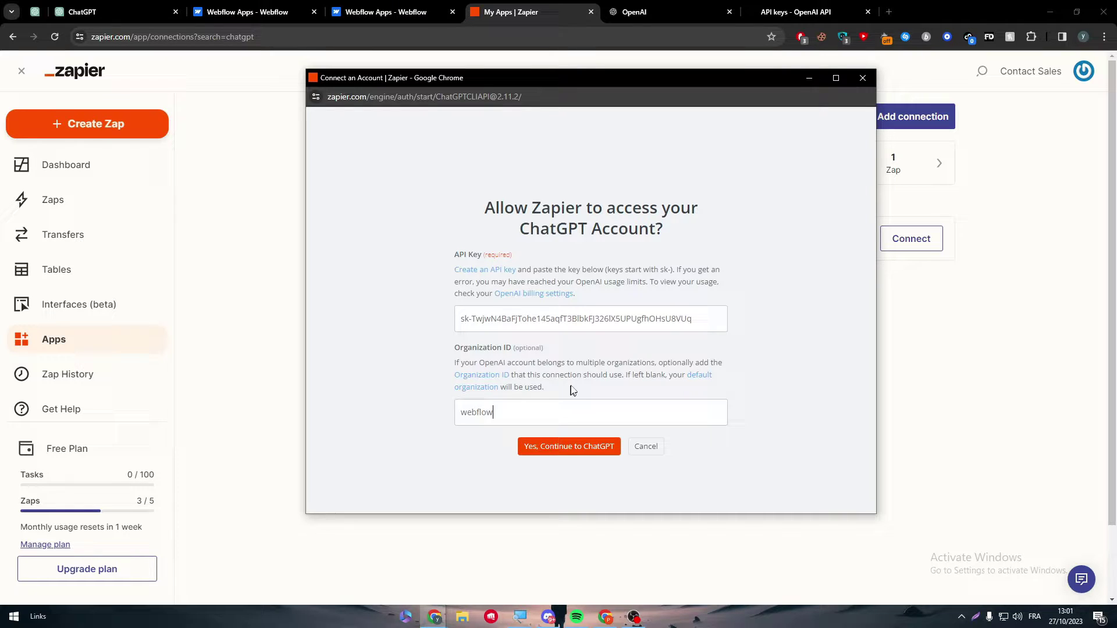
click(573, 448)
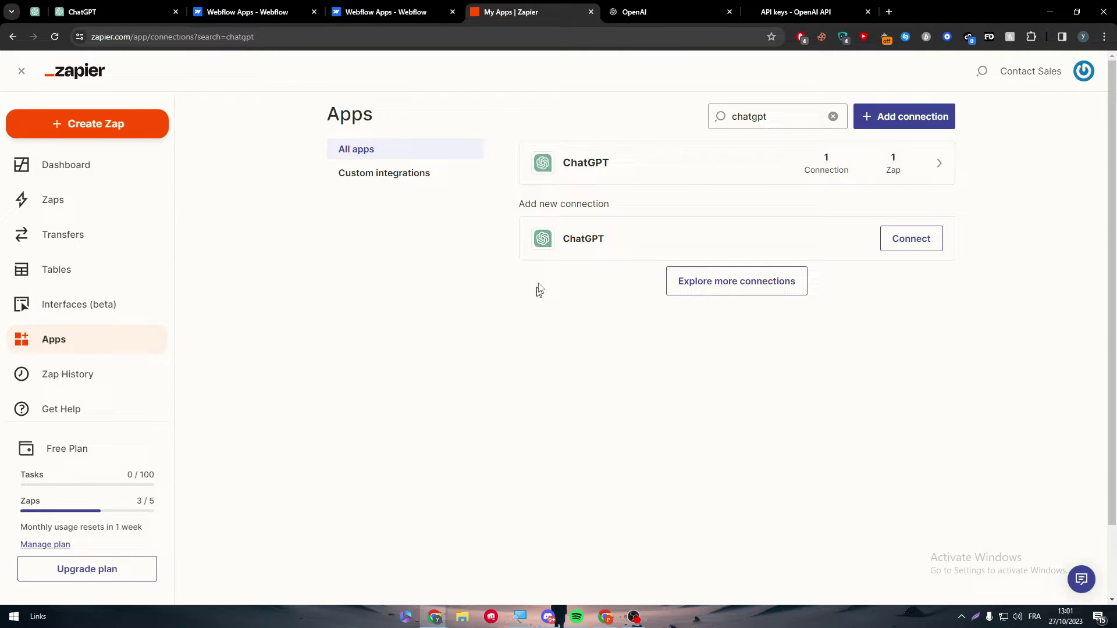
- Open the ChatGPT connections list and test the new ChatGPT #2 connection
click(912, 172)
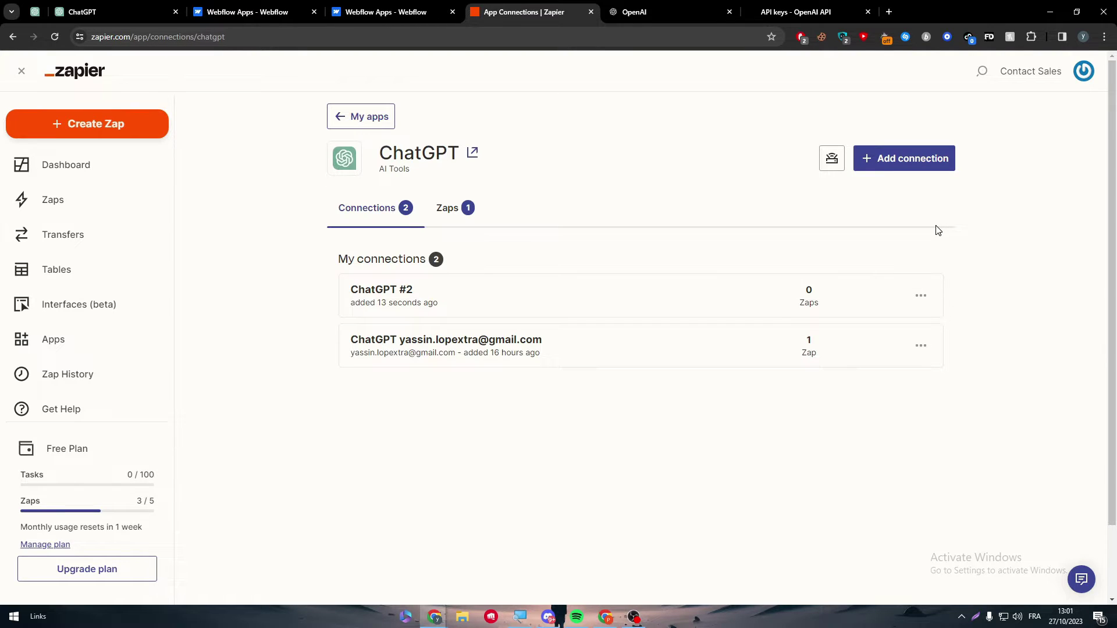
click(920, 295)
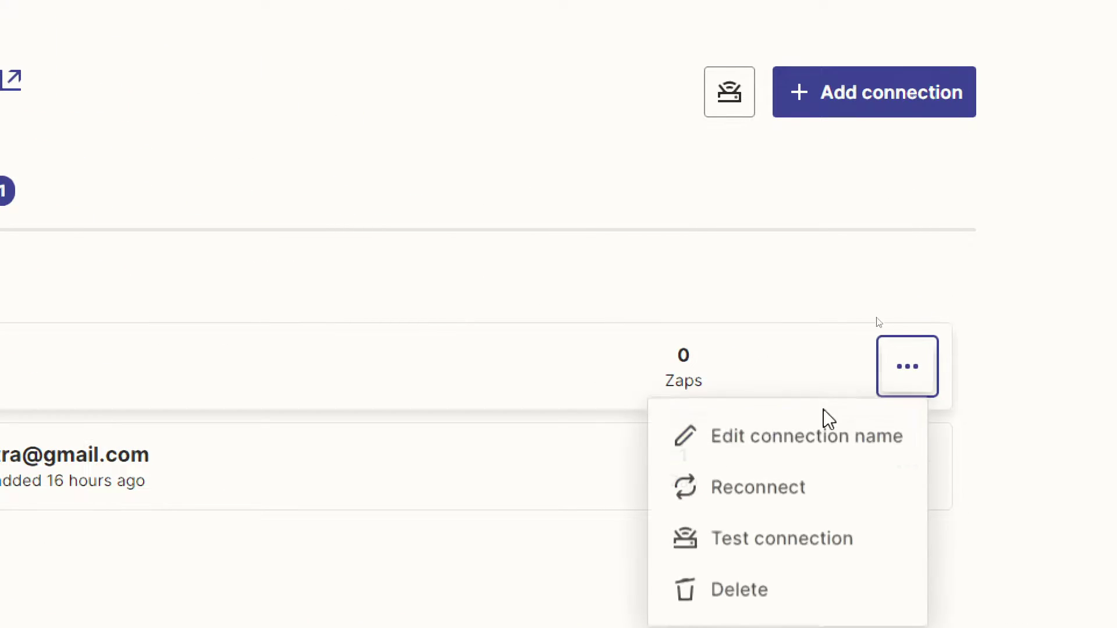
click(738, 541)
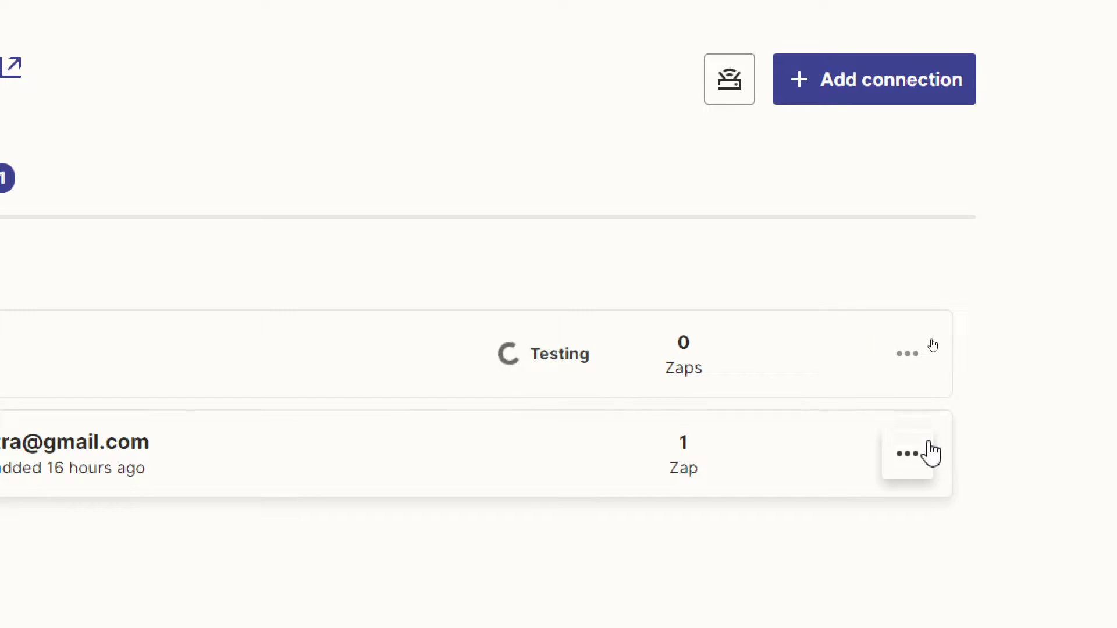
- Test the original ChatGPT connection and confirm it shows Test successful
click(918, 469)
click(815, 624)
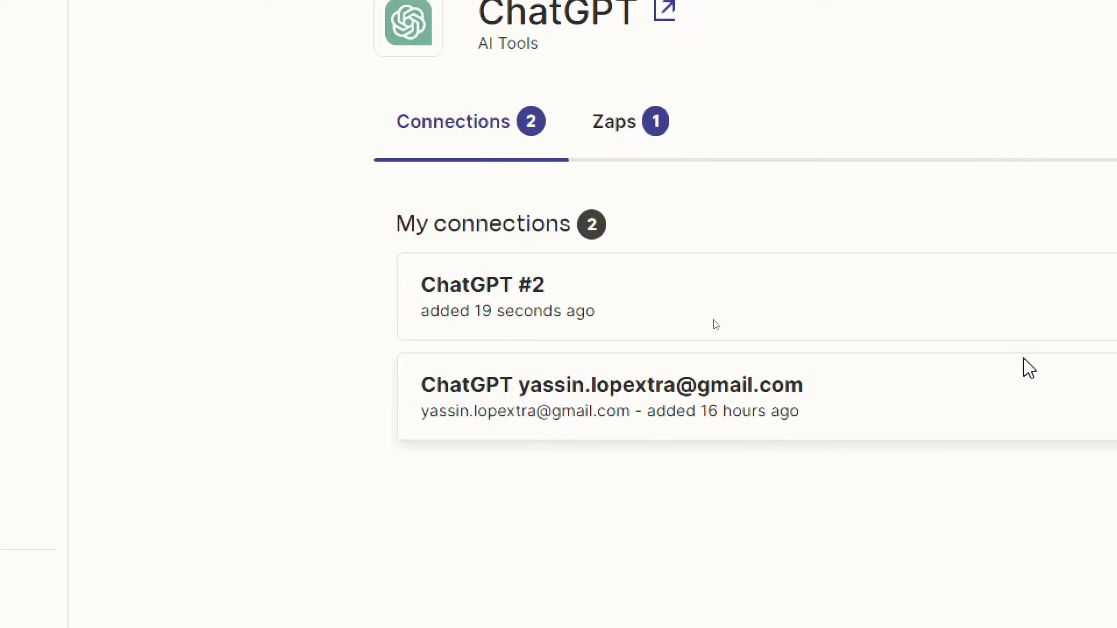
click(907, 453)
click(907, 514)
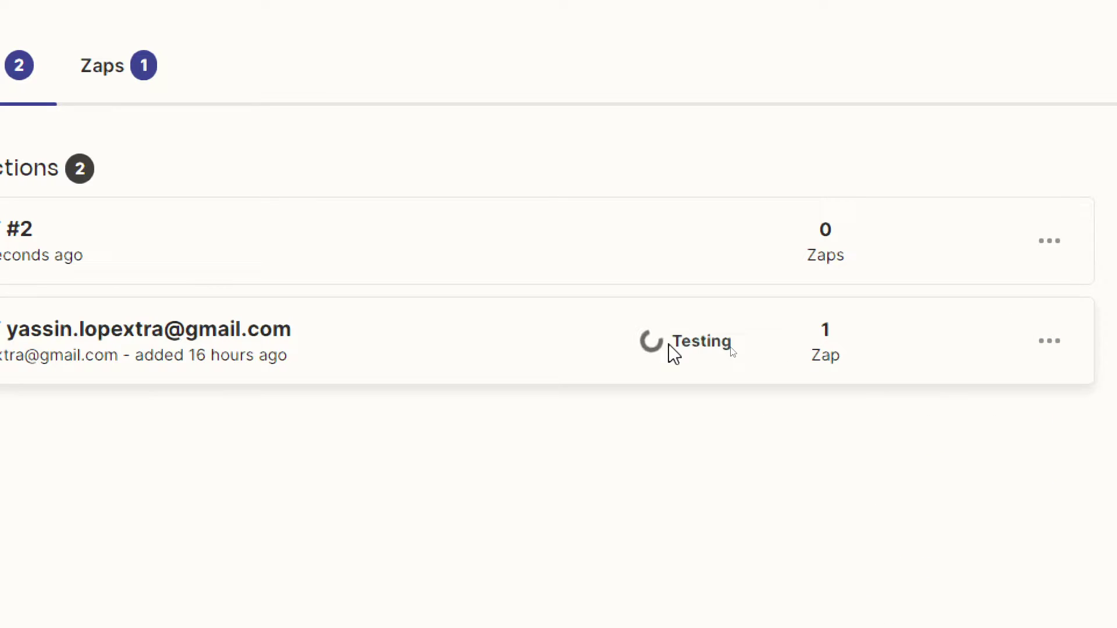
drag(628, 352, 778, 351)
click(773, 351)
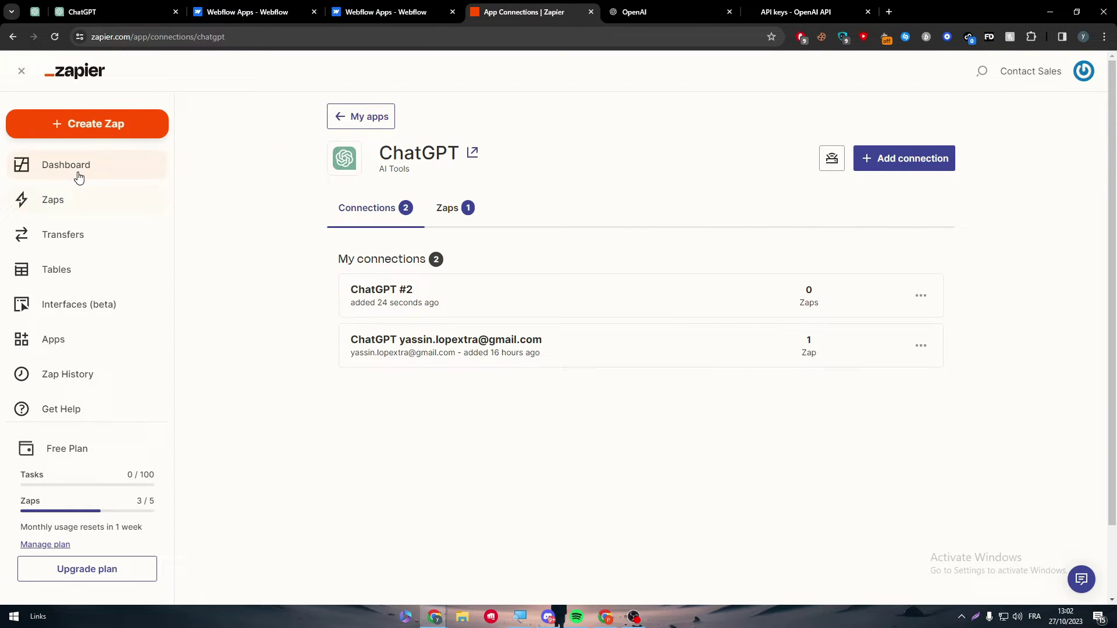
- From the dashboard, describe the automation 'when some one orders in my webflow store make a table with informations using chatgpt' and generate
click(75, 172)
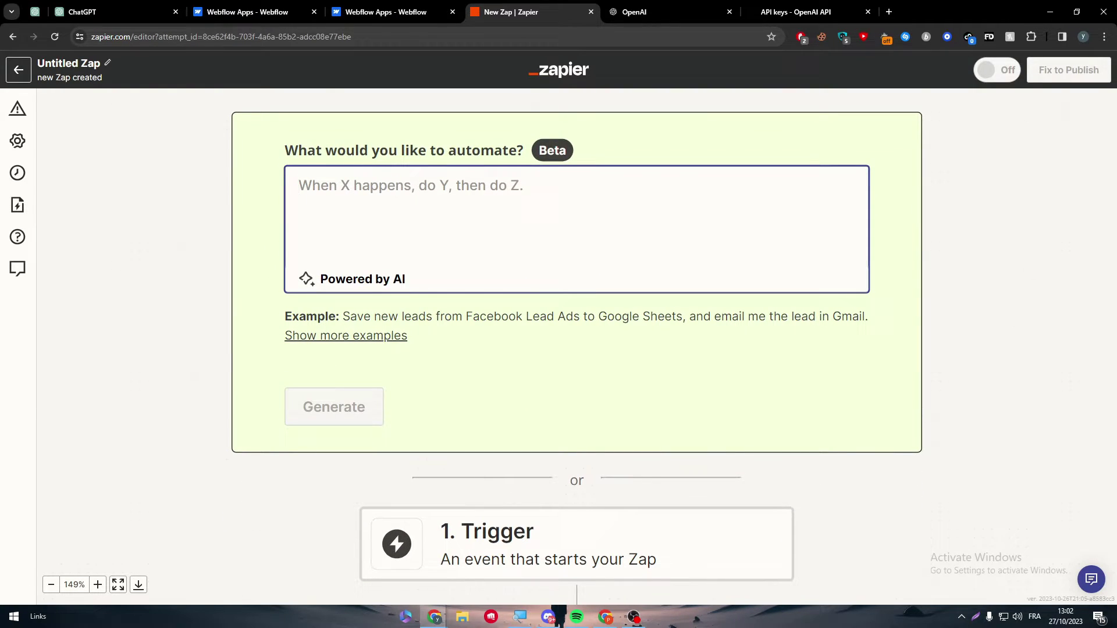
text(when s)
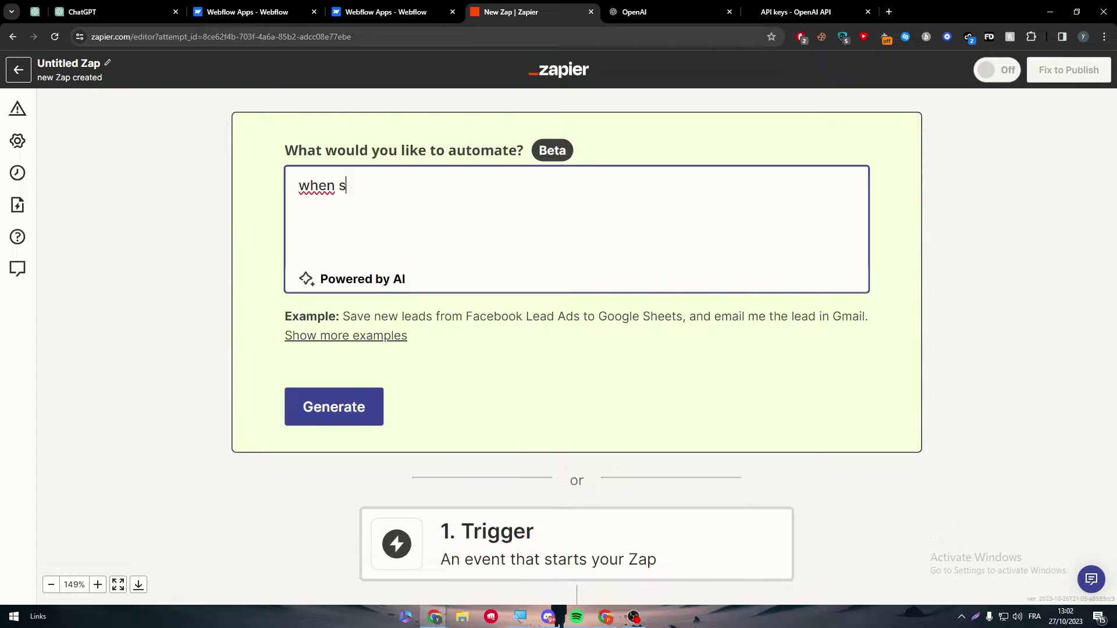
text(ome one order)
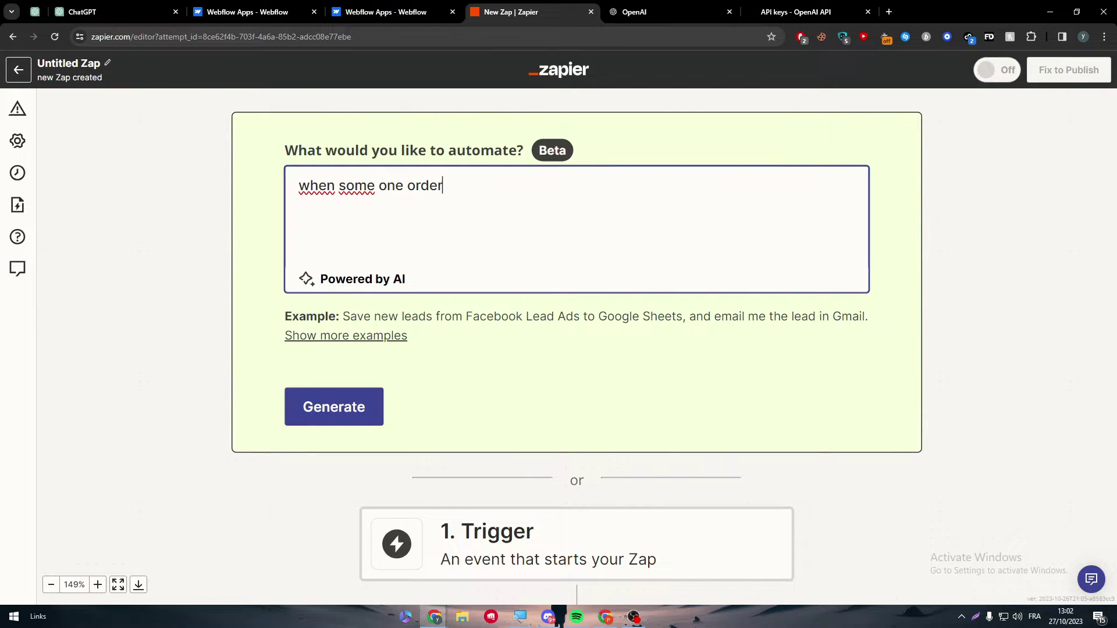
text(s in my webflow st)
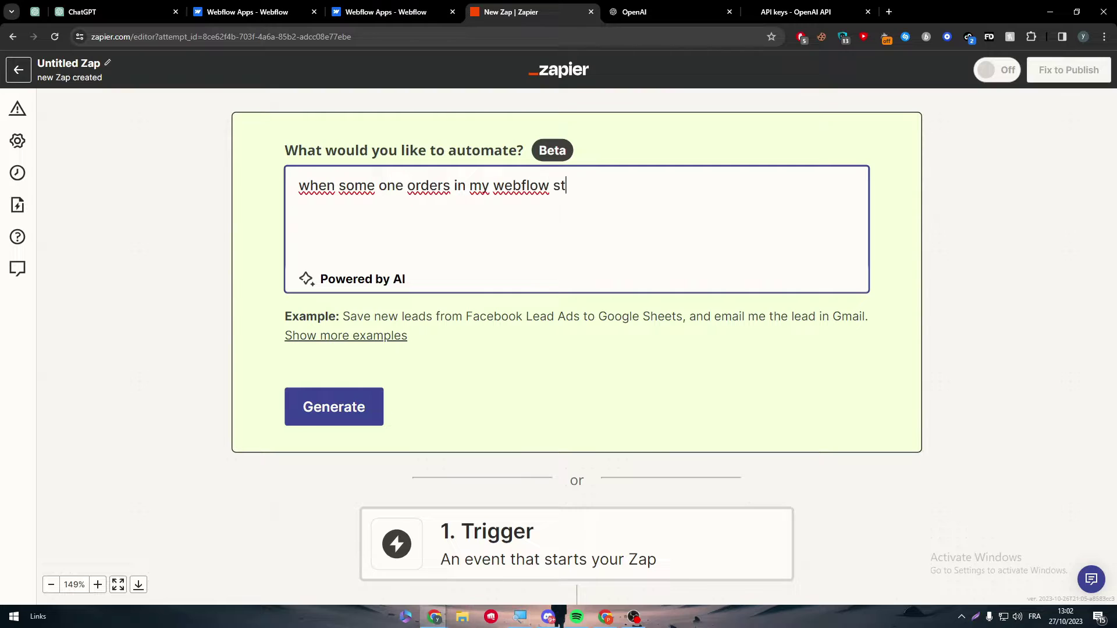
text(ore make a table with)
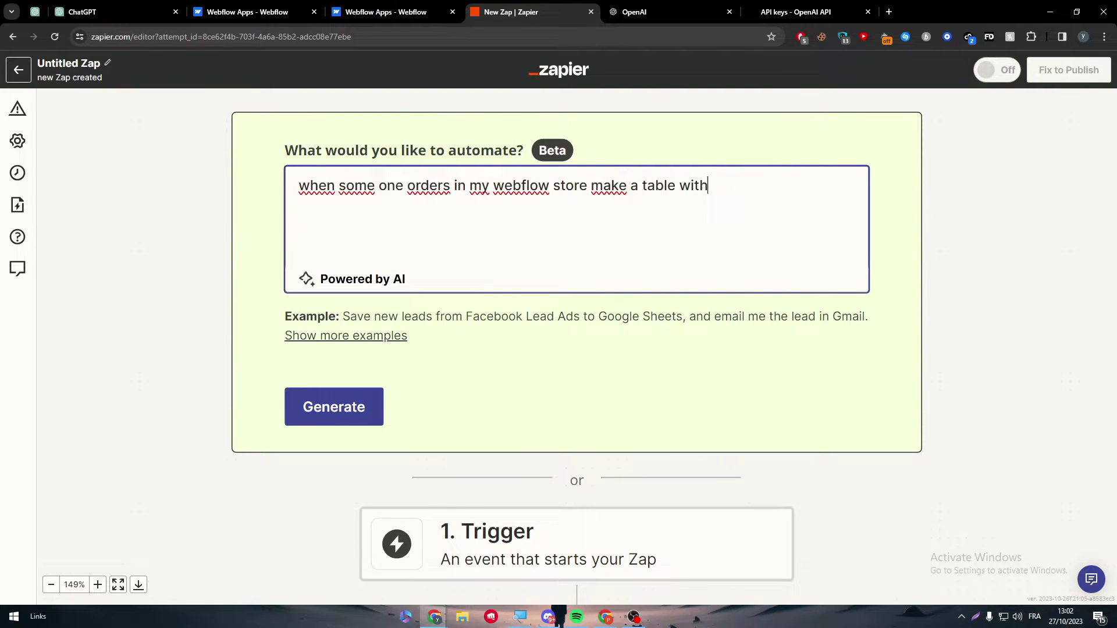
text( informations using chatgpt)
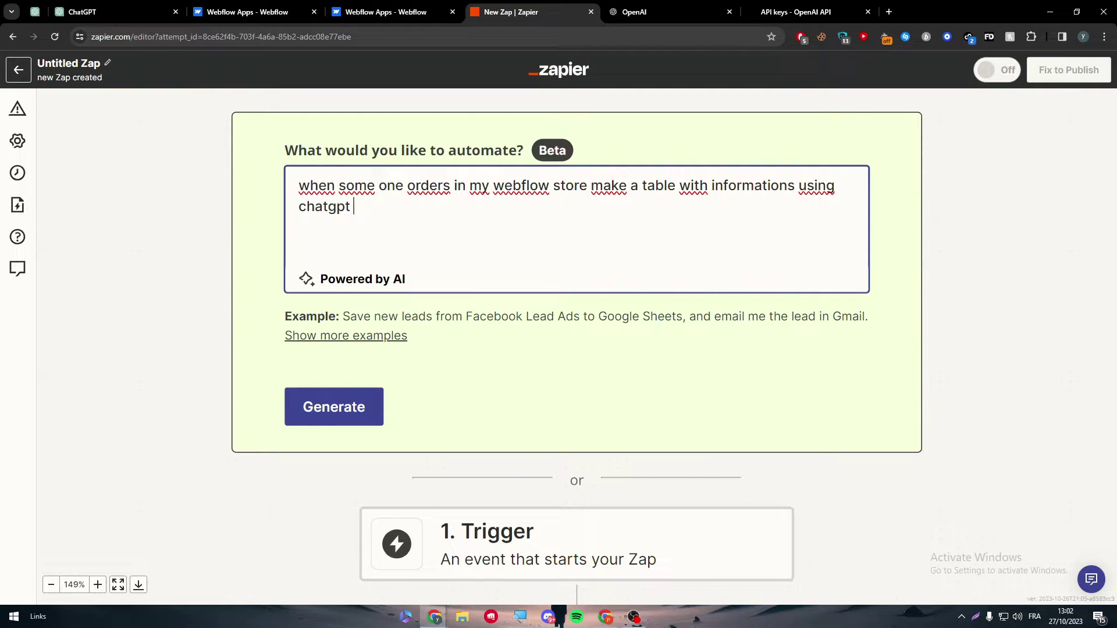
text( and send it to me per email)
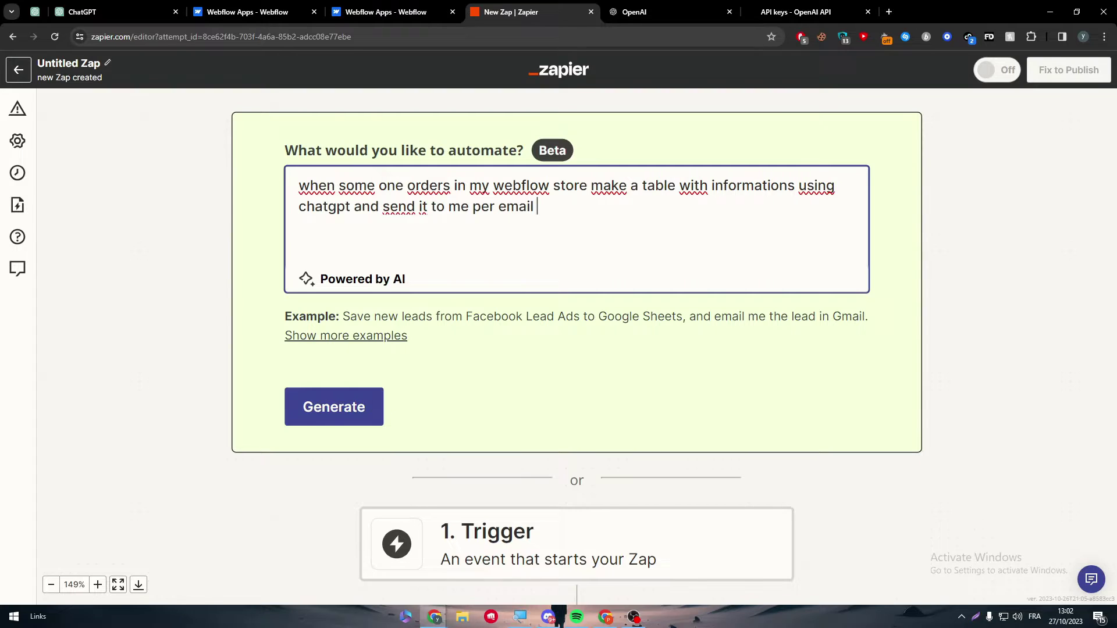
drag(540, 207, 278, 189)
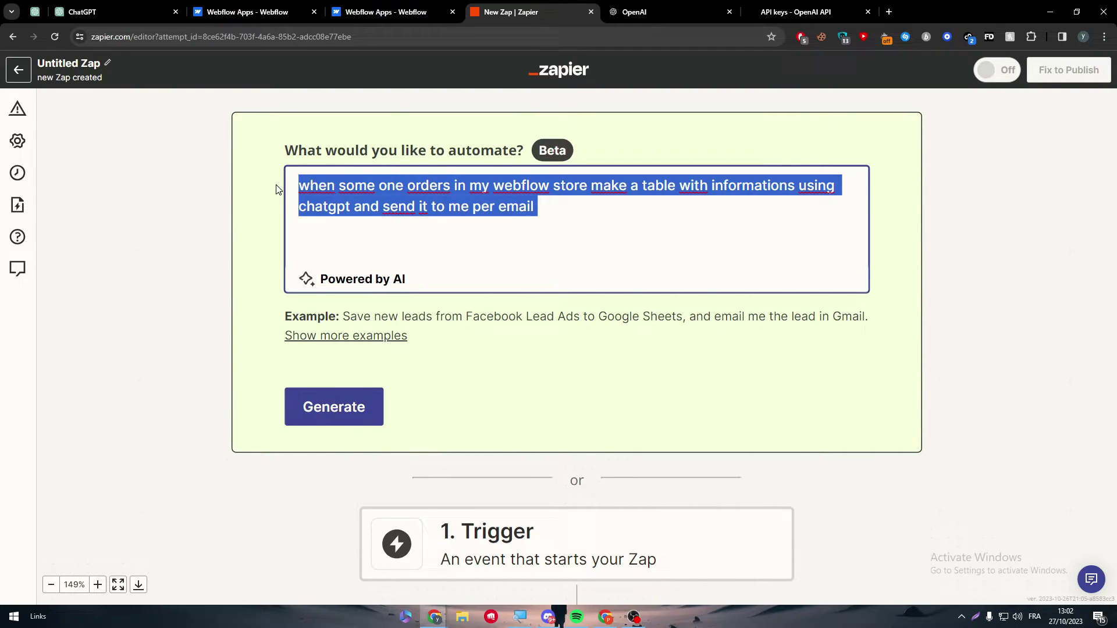
click(319, 246)
- Generate the suggestion and review its Webflow order, ChatGPT and outbound email steps
click(321, 416)
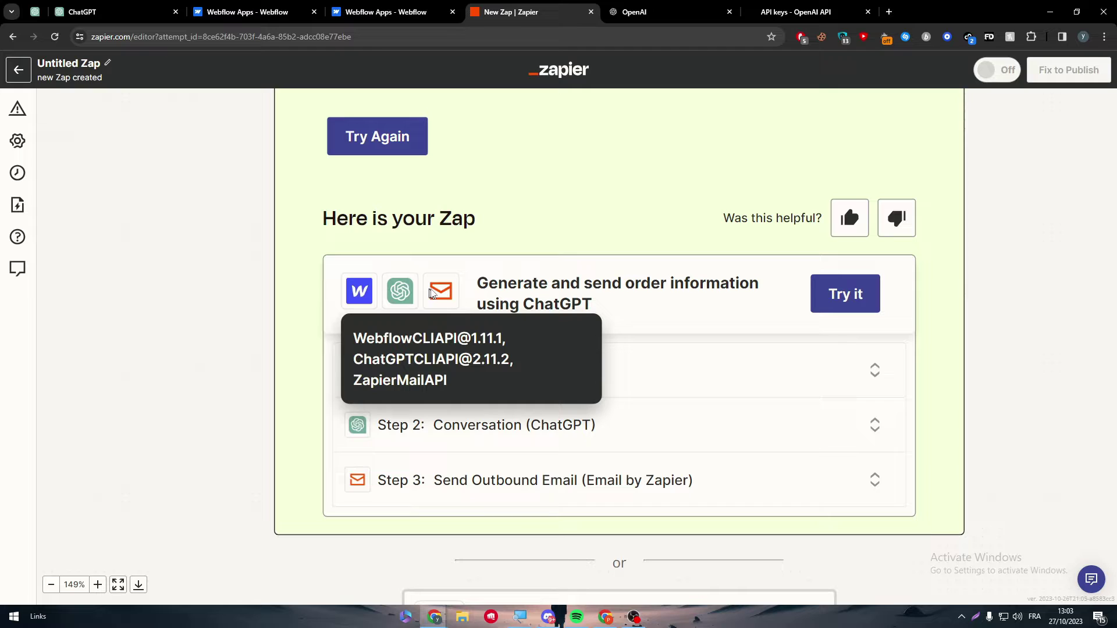
drag(455, 273, 593, 351)
click(638, 211)
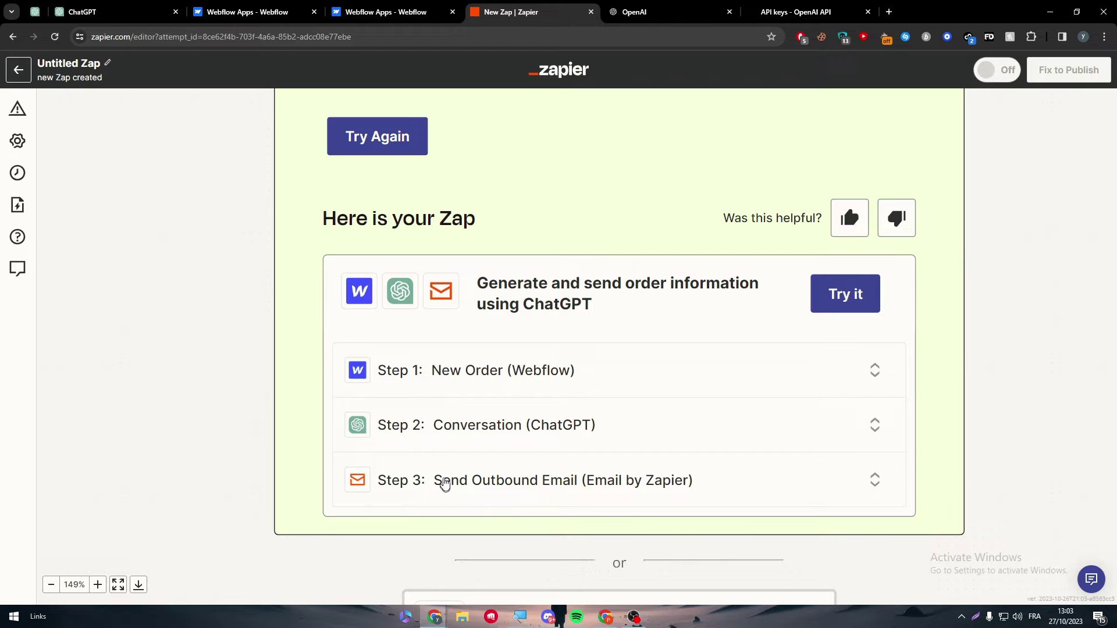
- Change 'email' to 'gmail' in the prompt, regenerate, and open the four-step draft in the editor
drag(927, 338, 1053, 412)
scroll(480, 183, down, 5)
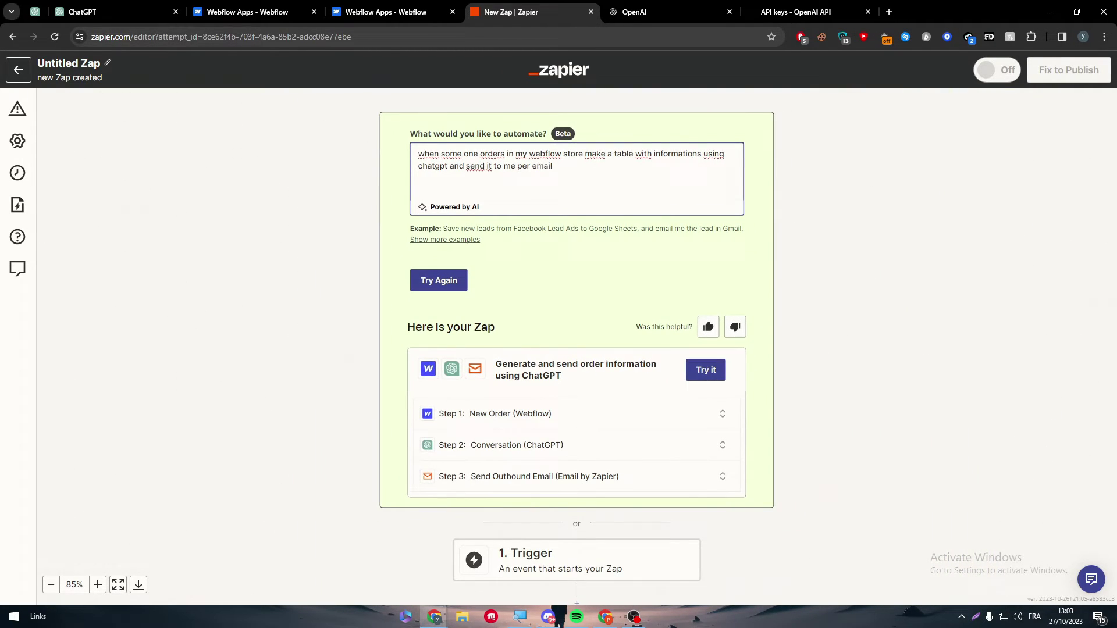
double_click(541, 166)
text(g)
key(Return)
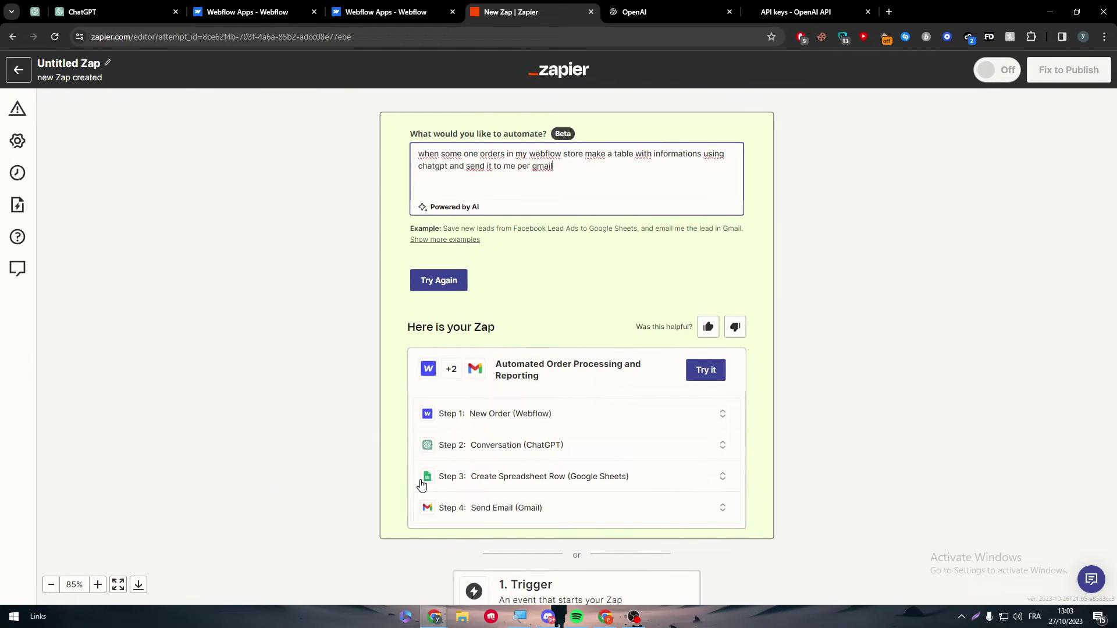
click(705, 374)
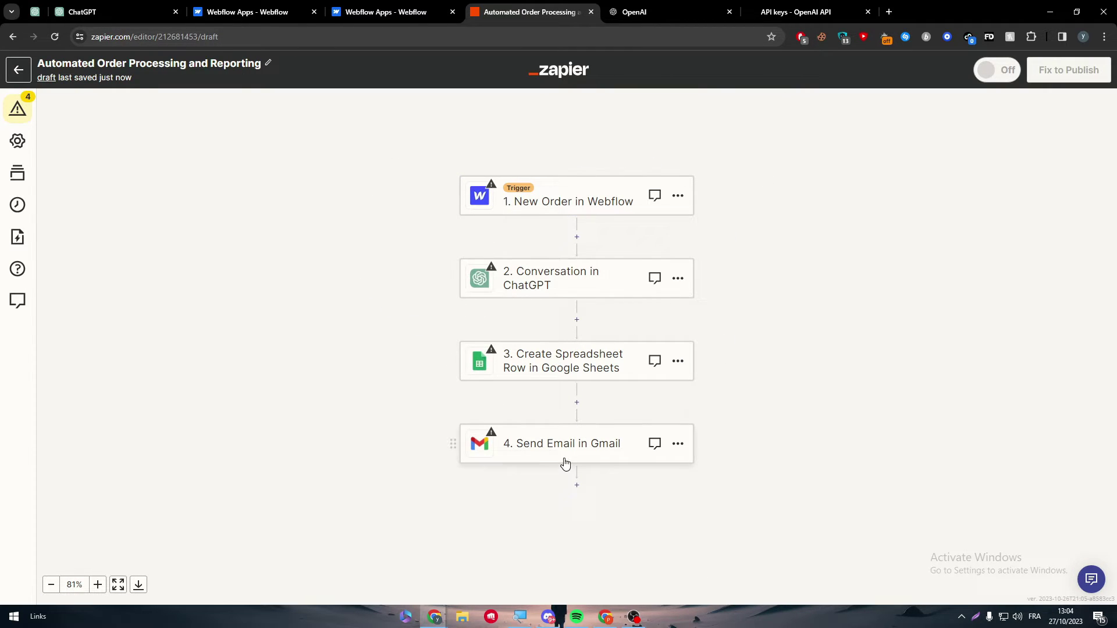
click(536, 198)
- Look over the ChatGPT, Google Sheets and Gmail step setups, then return to the Webflow trigger
click(523, 291)
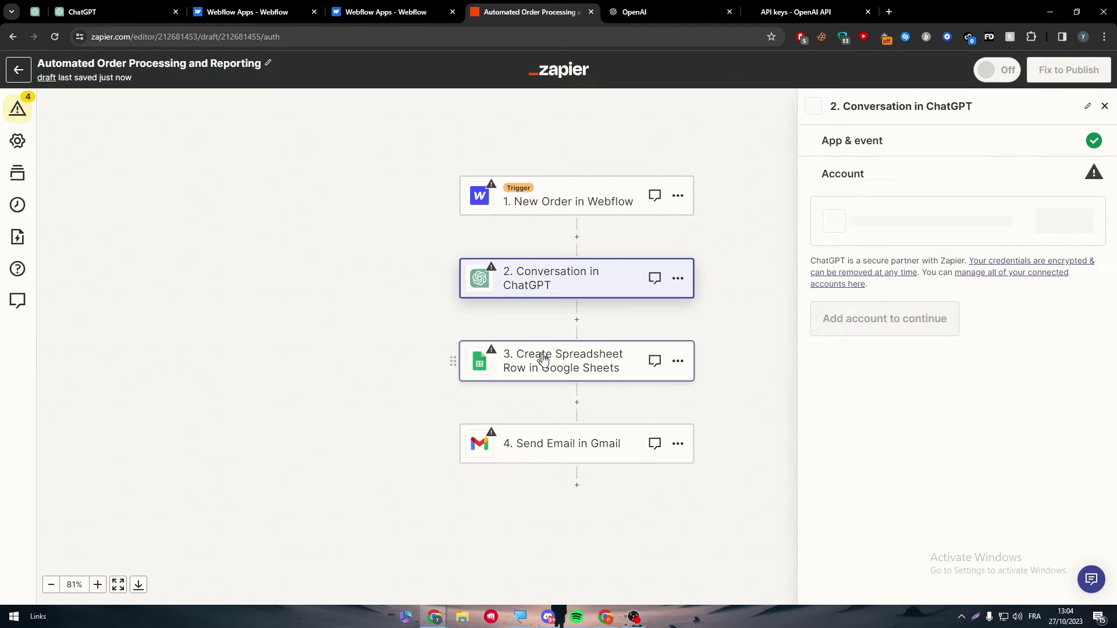
click(535, 357)
click(547, 433)
click(538, 201)
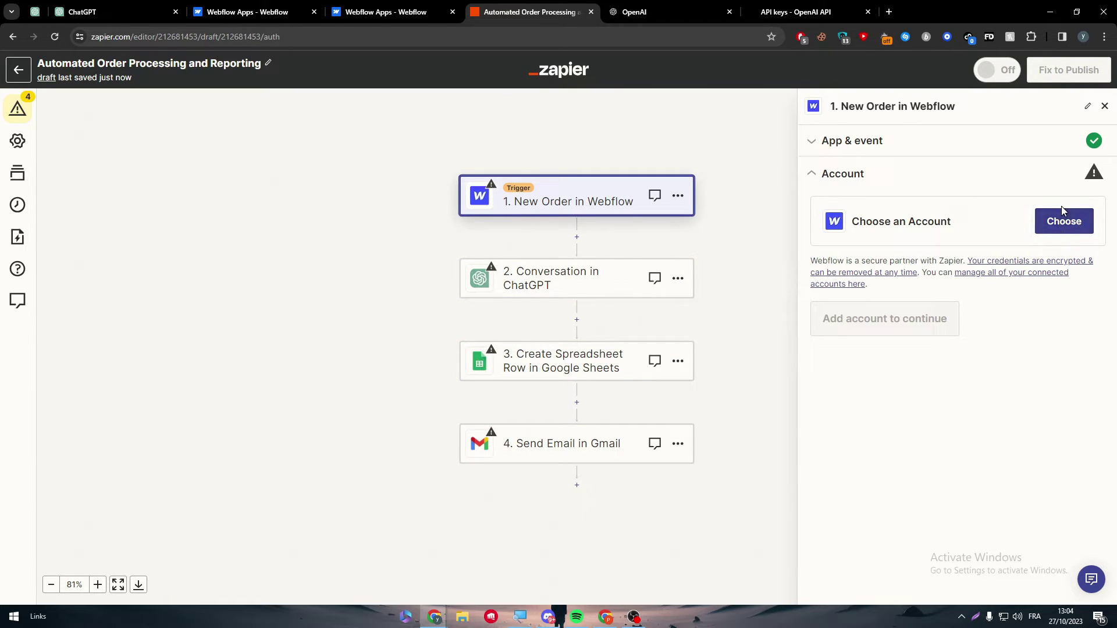
- Connect the existing Webflow account to the trigger and check its site list, which is empty
click(1067, 219)
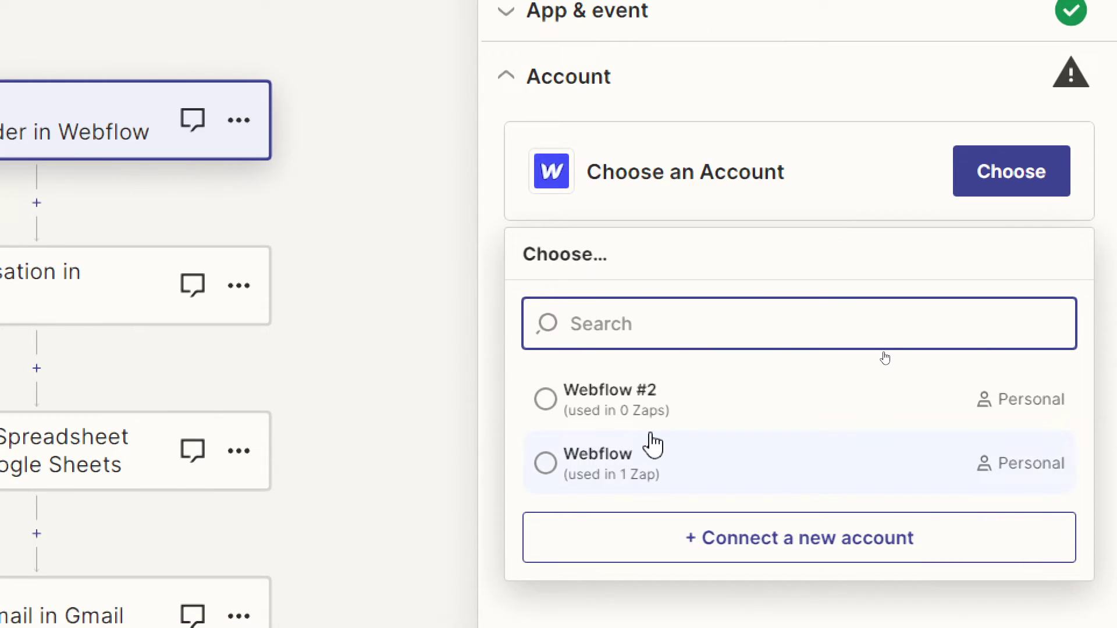
click(653, 444)
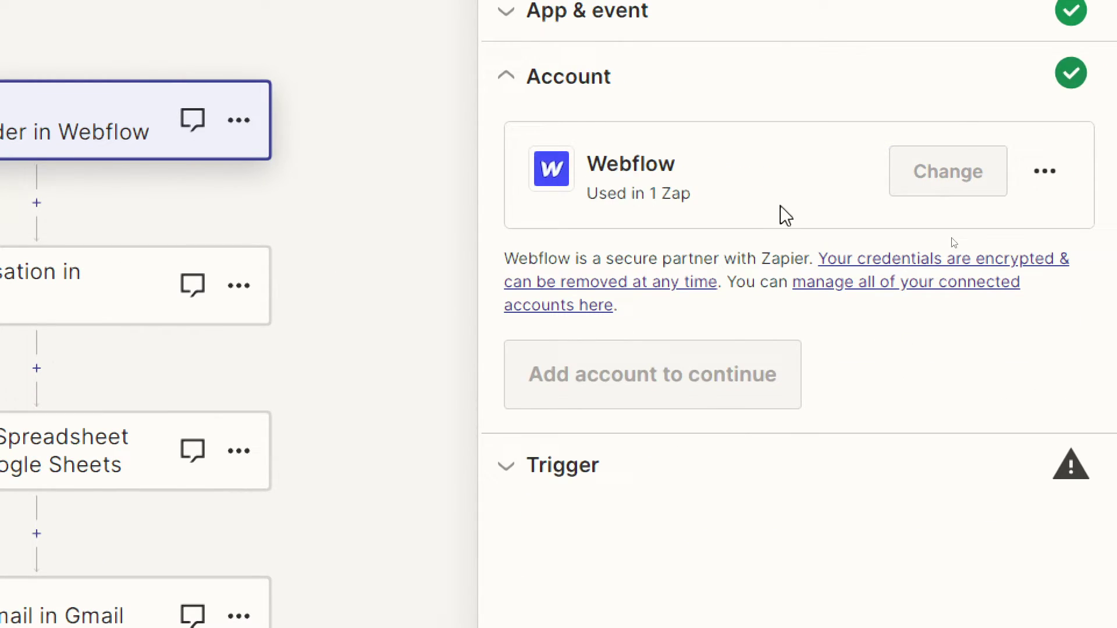
click(569, 343)
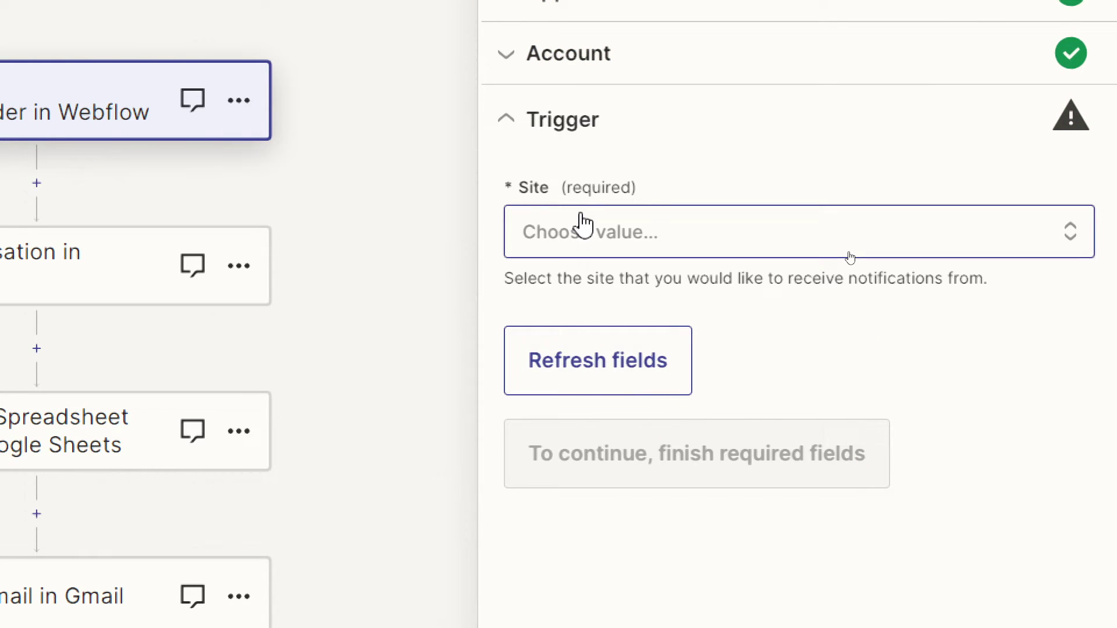
click(582, 228)
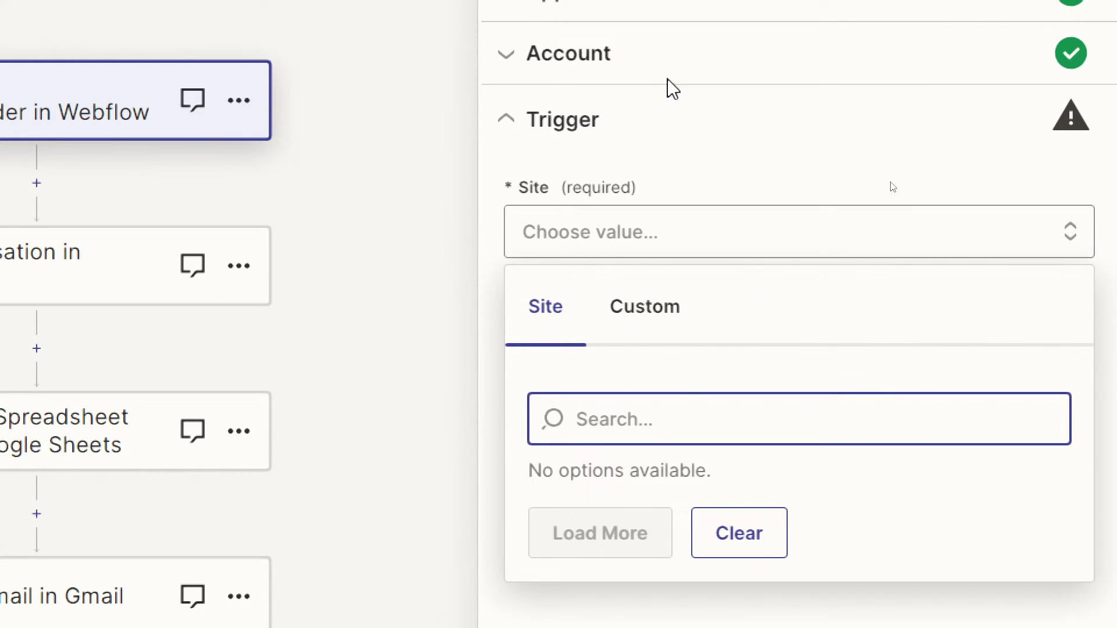
click(630, 302)
click(576, 319)
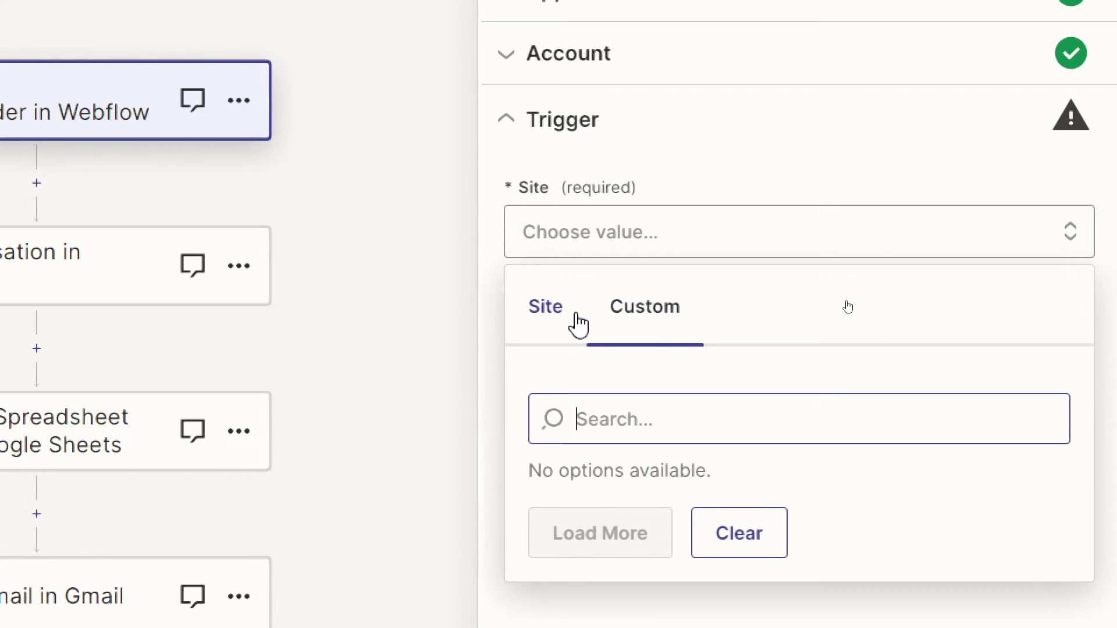
click(647, 105)
- Switch the trigger to the Webflow #2 account and select the Five-Star Site
click(640, 56)
click(942, 155)
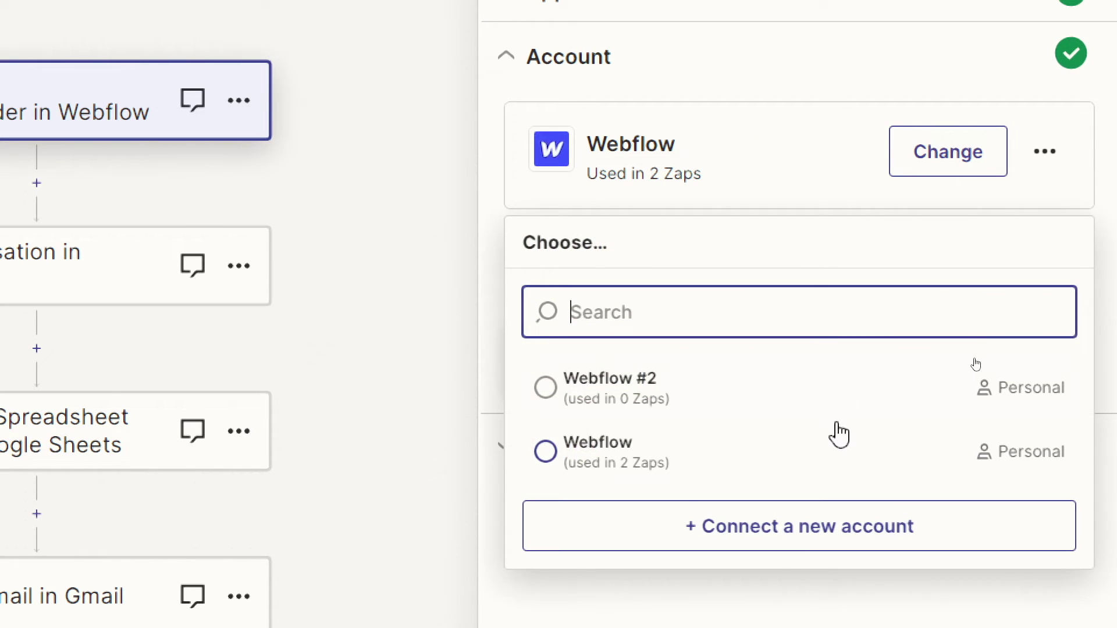
click(655, 407)
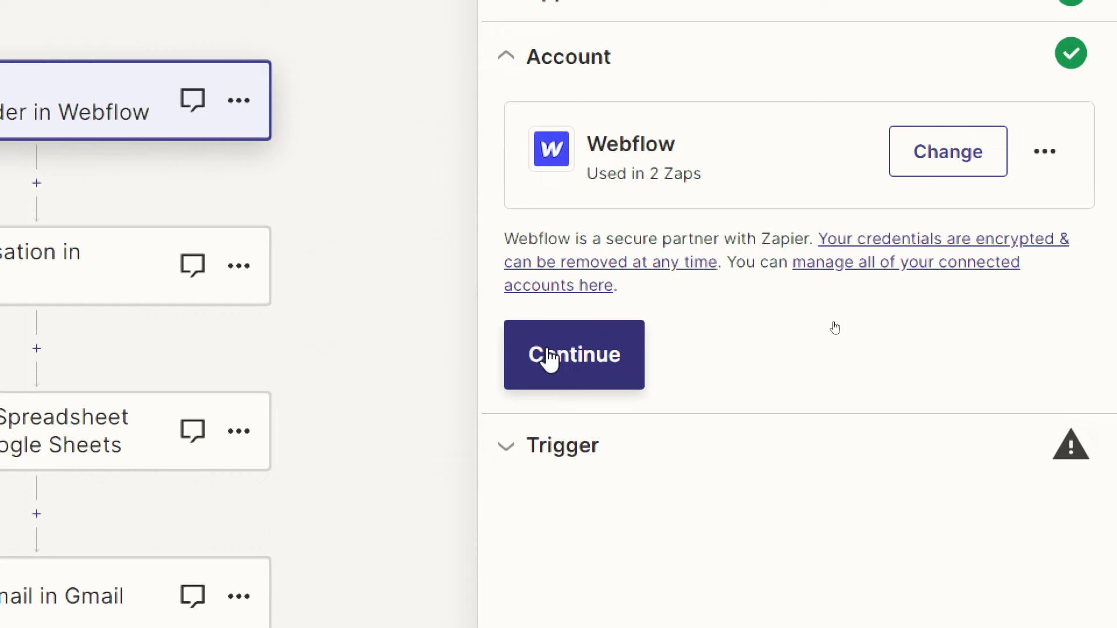
click(583, 381)
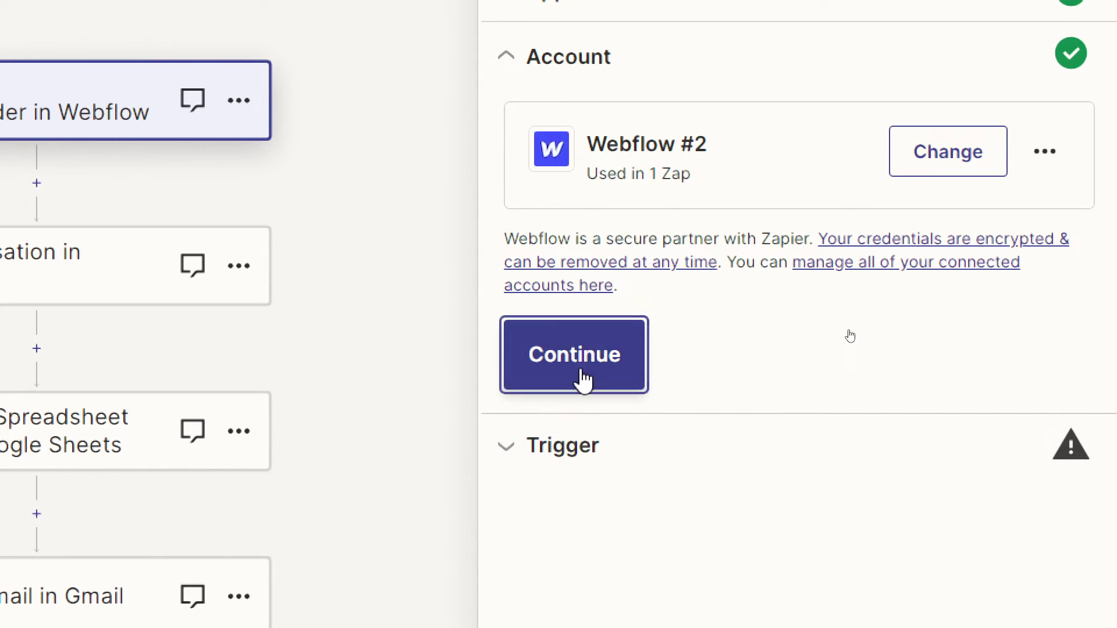
click(583, 381)
click(636, 220)
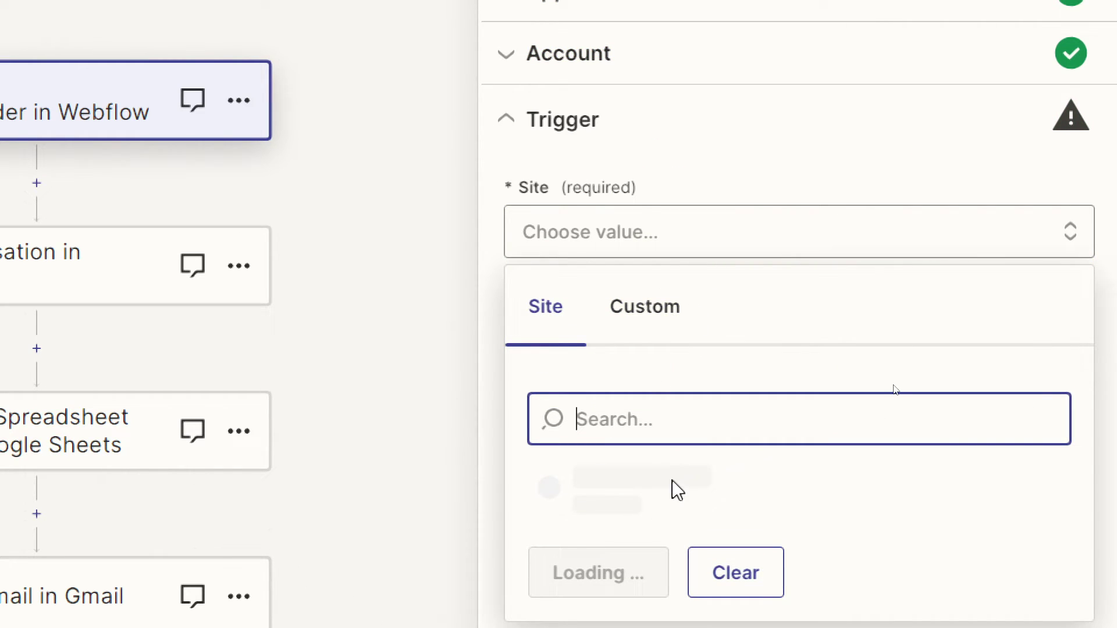
click(634, 512)
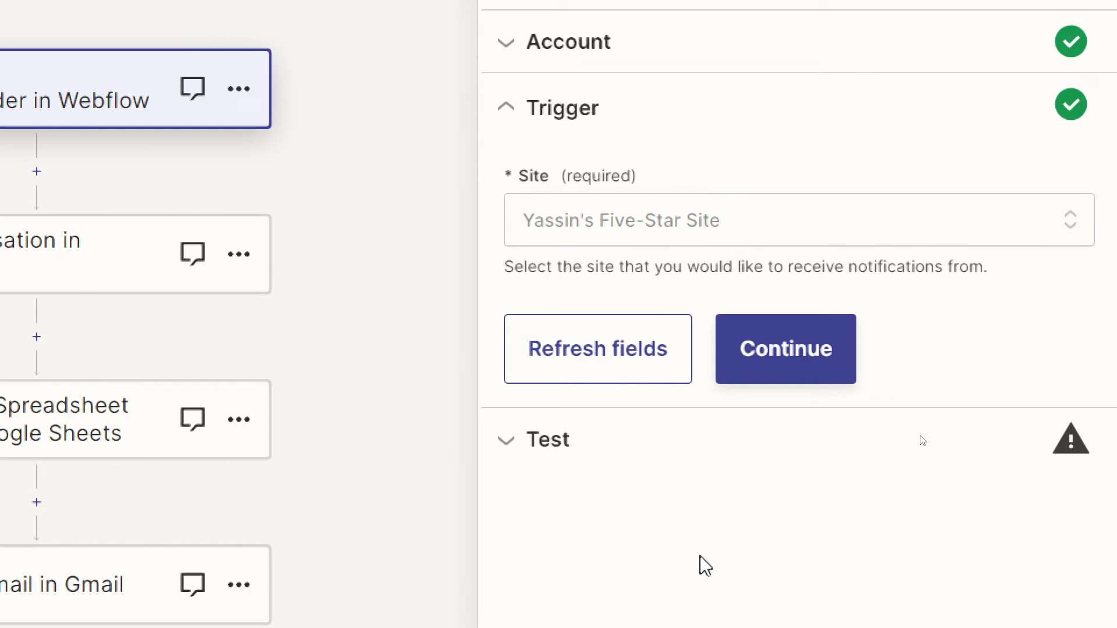
click(787, 349)
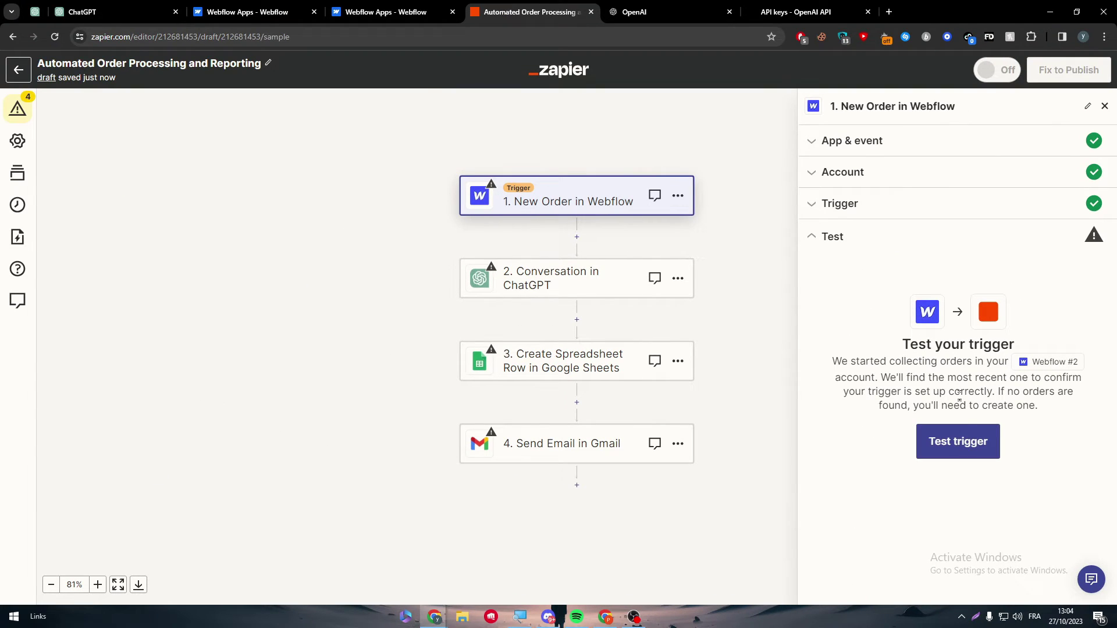
- Try the Webflow trigger test twice, then skip it and continue to the ChatGPT step
click(960, 435)
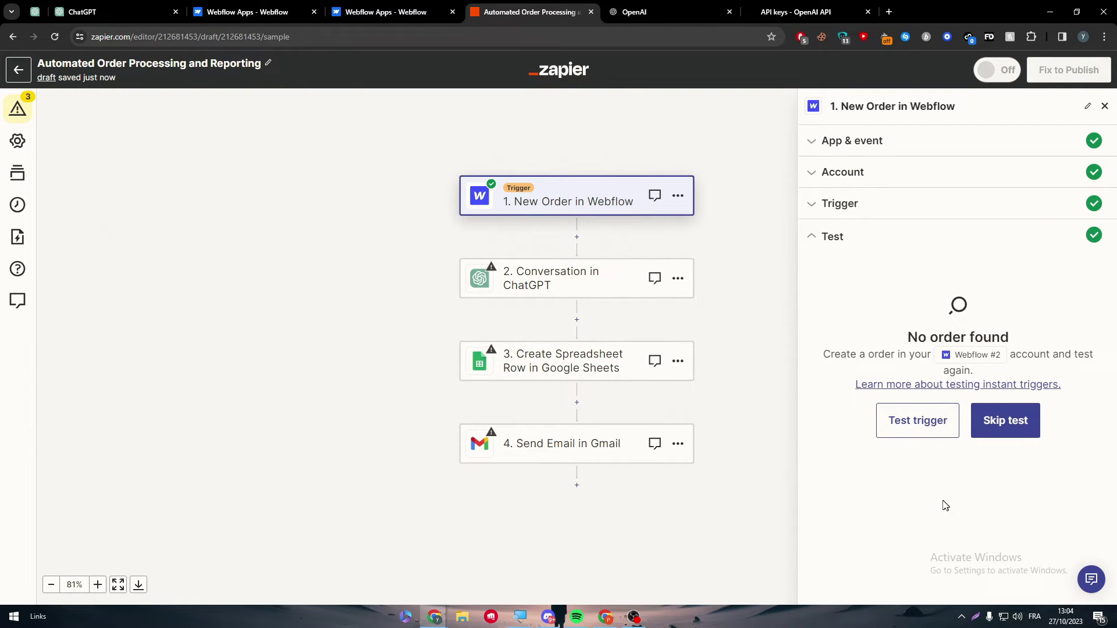
click(954, 447)
click(992, 430)
click(620, 356)
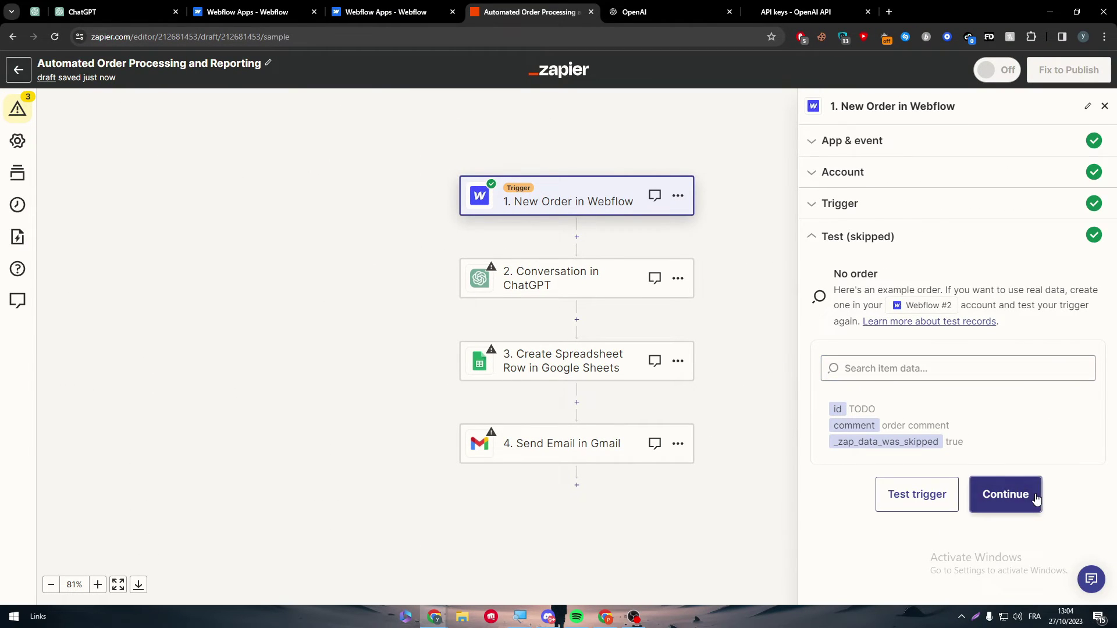
click(1029, 499)
- Connect the existing ChatGPT account, map the Webflow order Comment into User Message, and test
click(1080, 222)
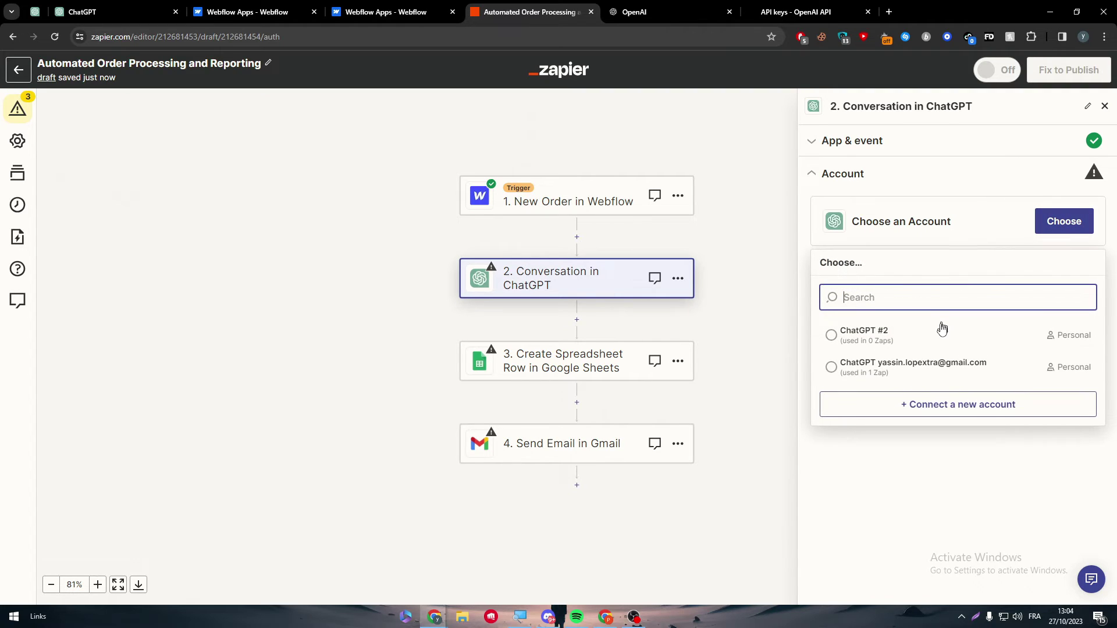
click(881, 369)
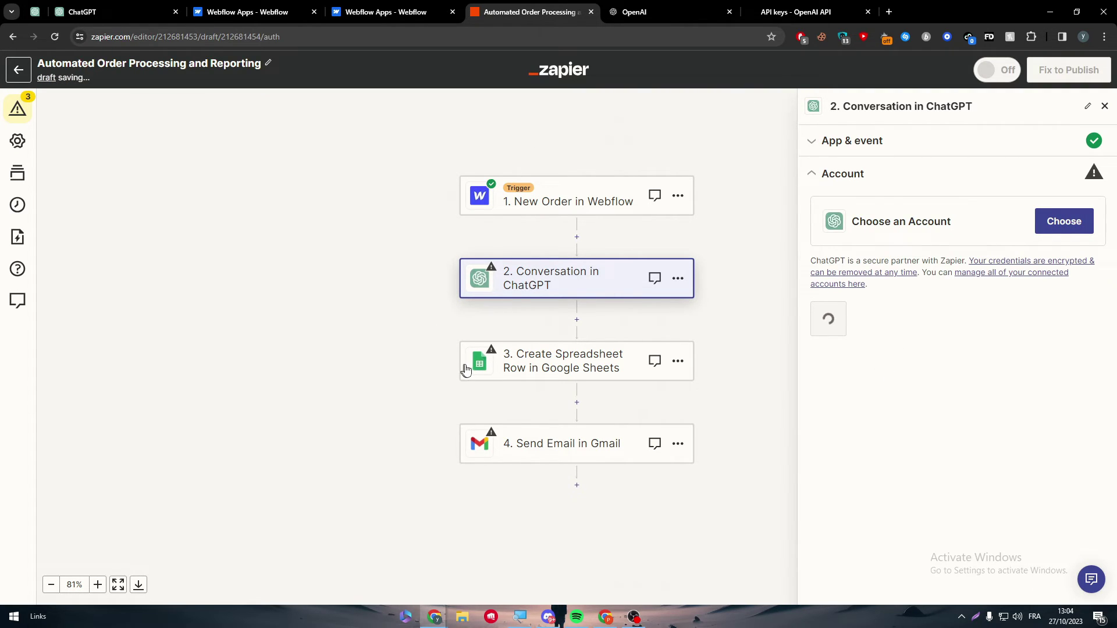
click(872, 343)
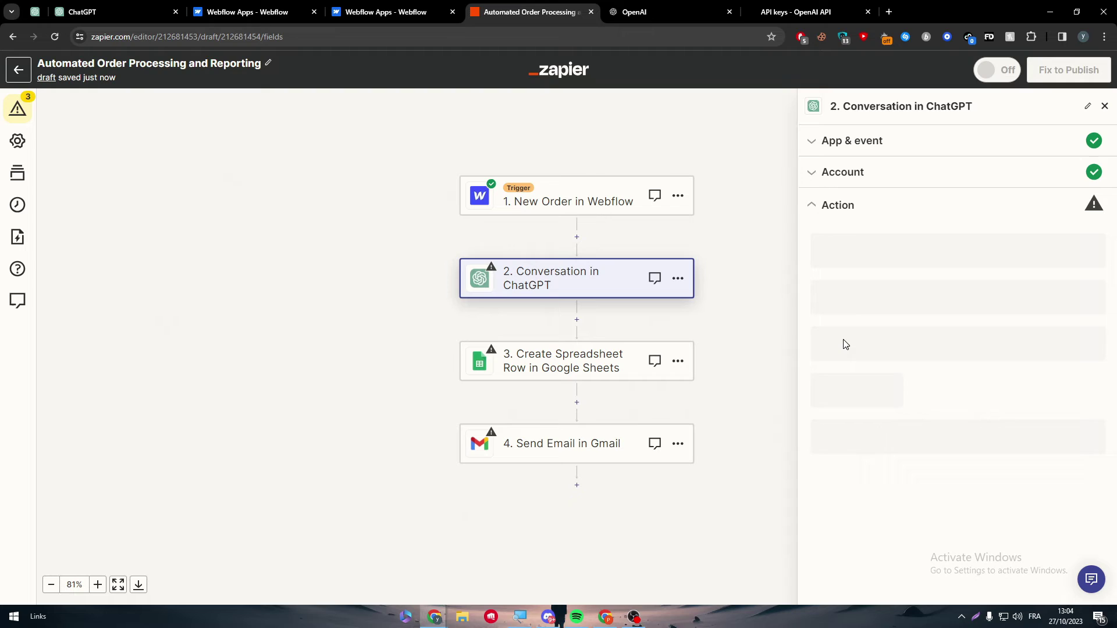
scroll(896, 274, down, 4)
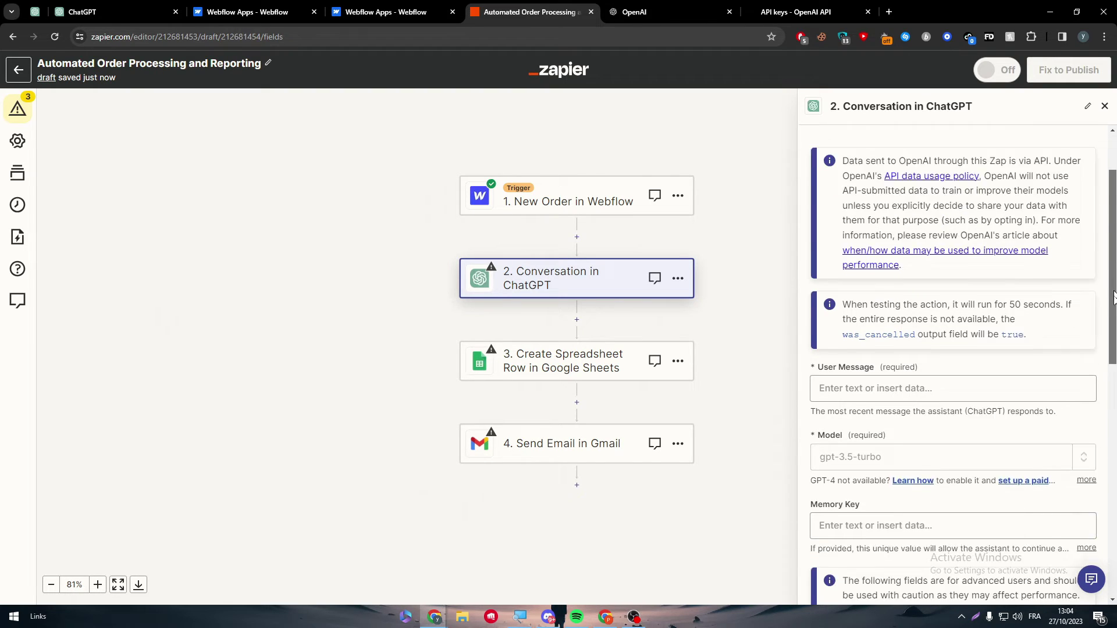
click(877, 232)
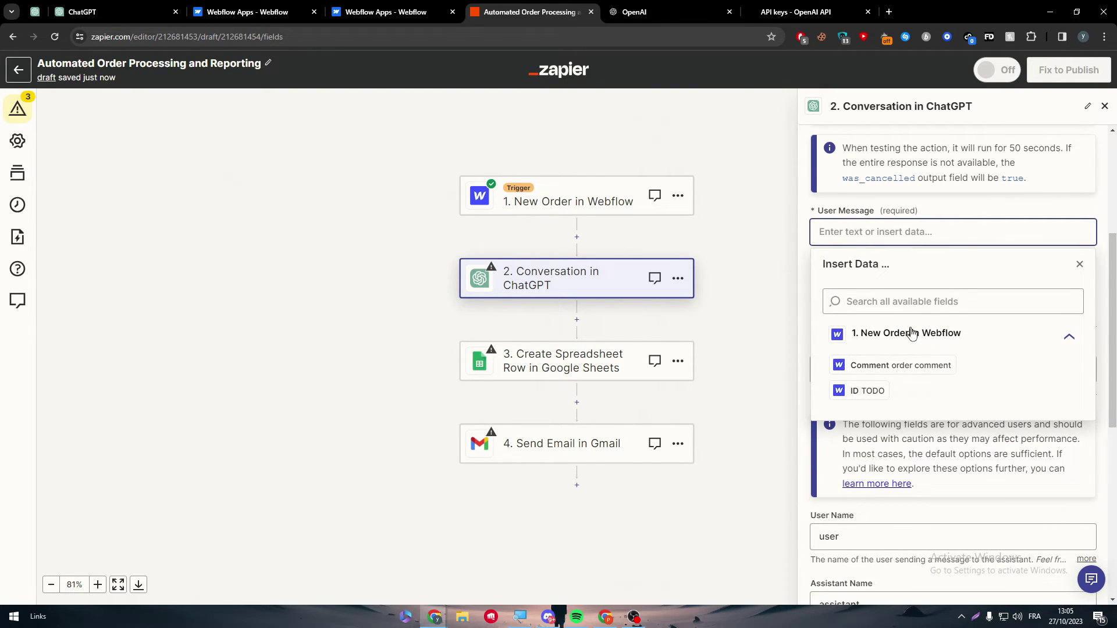
click(980, 365)
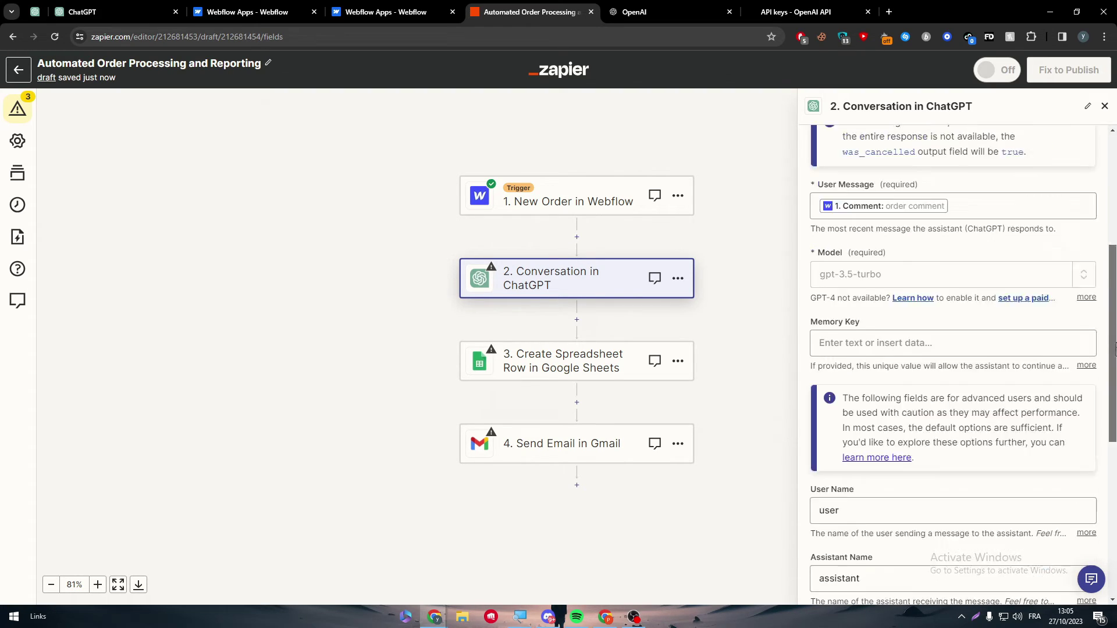
scroll(954, 407, down, 5)
click(950, 544)
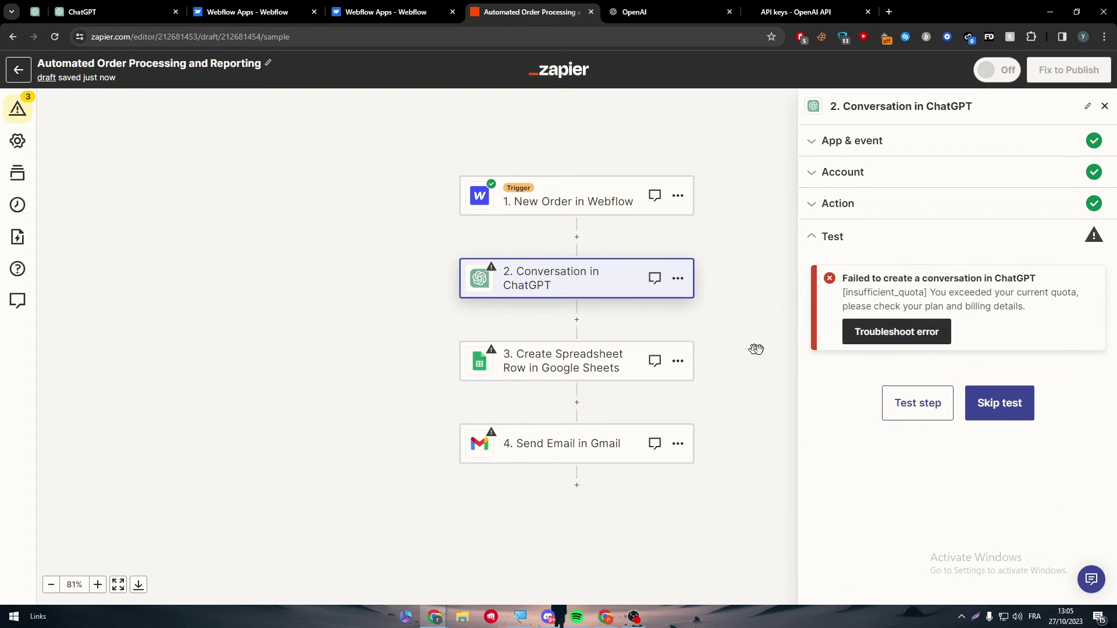
- Read the insufficient_quota error message, then switch to the OpenAI site tab
drag(929, 292, 1031, 313)
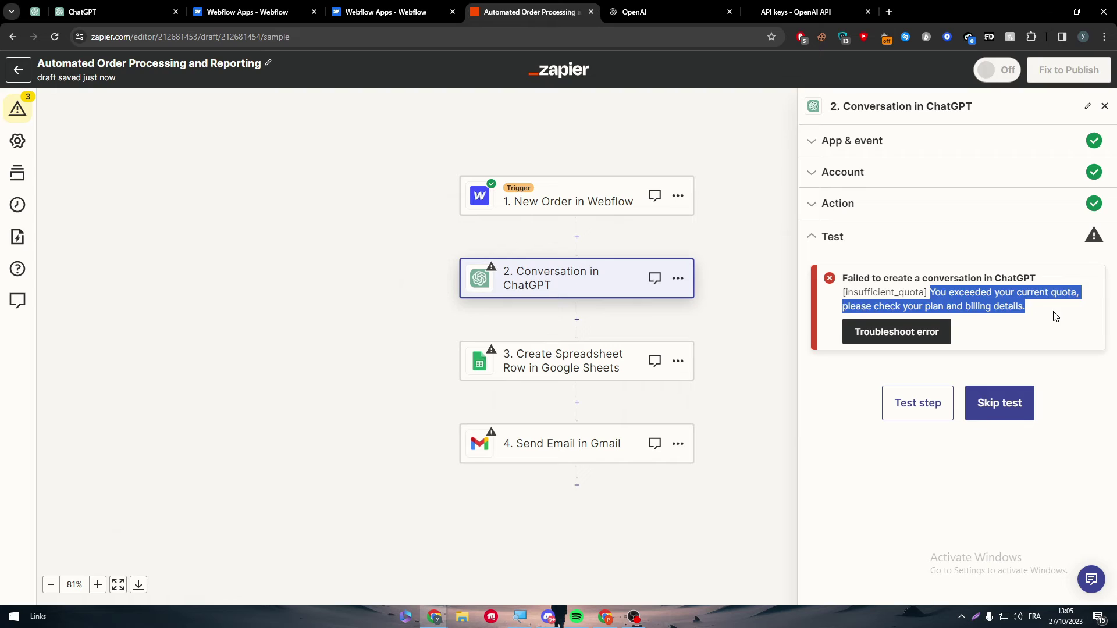
click(1055, 315)
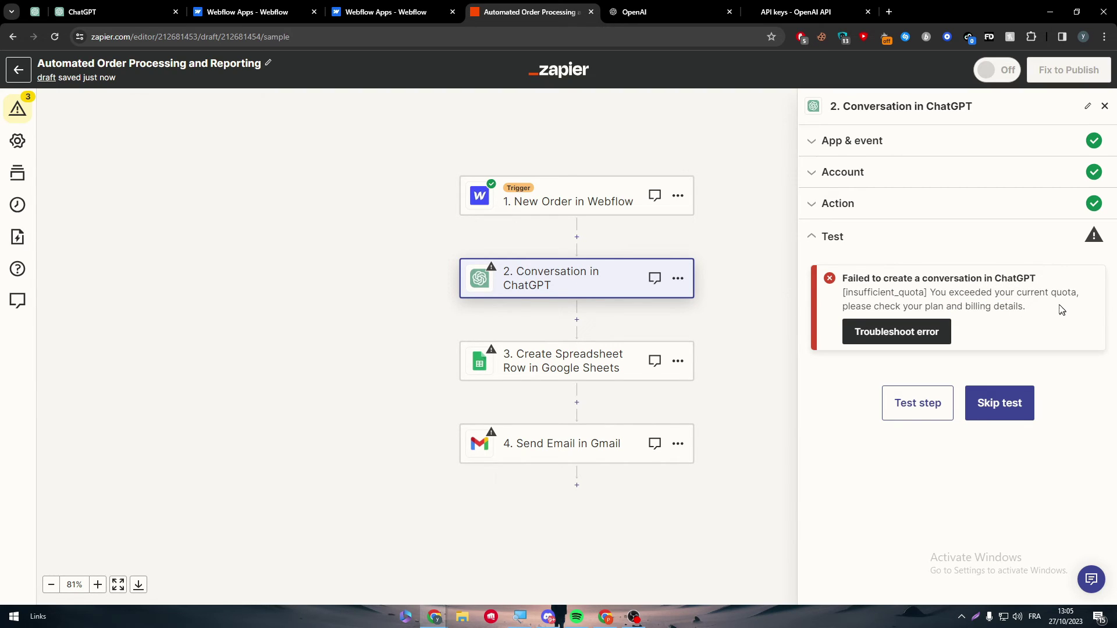
drag(929, 292, 1062, 327)
click(1053, 322)
triple_click(974, 304)
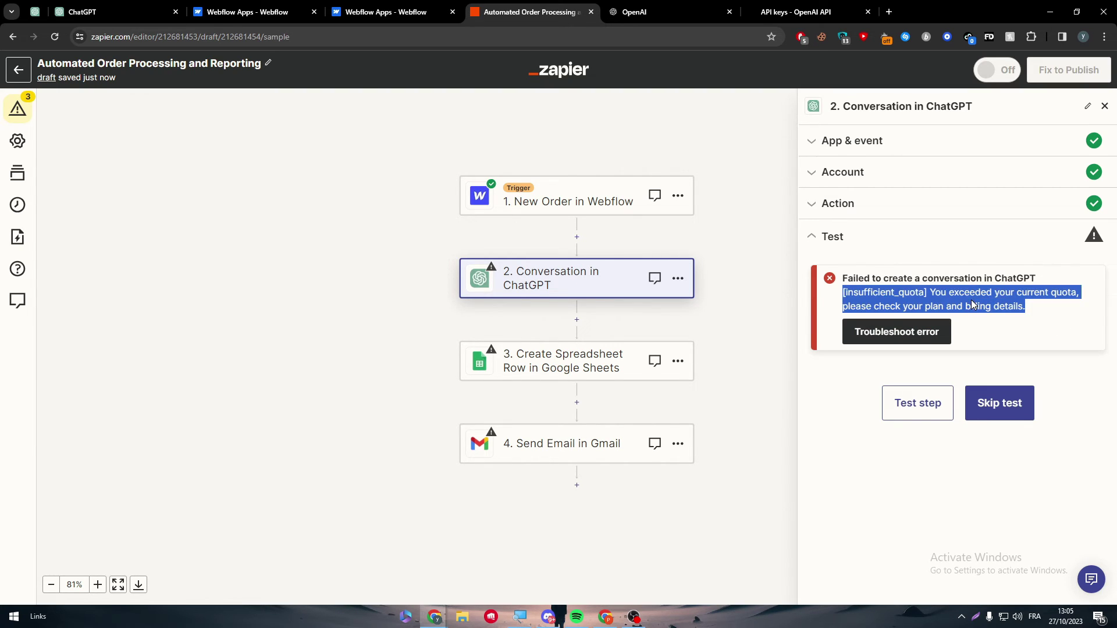
click(933, 289)
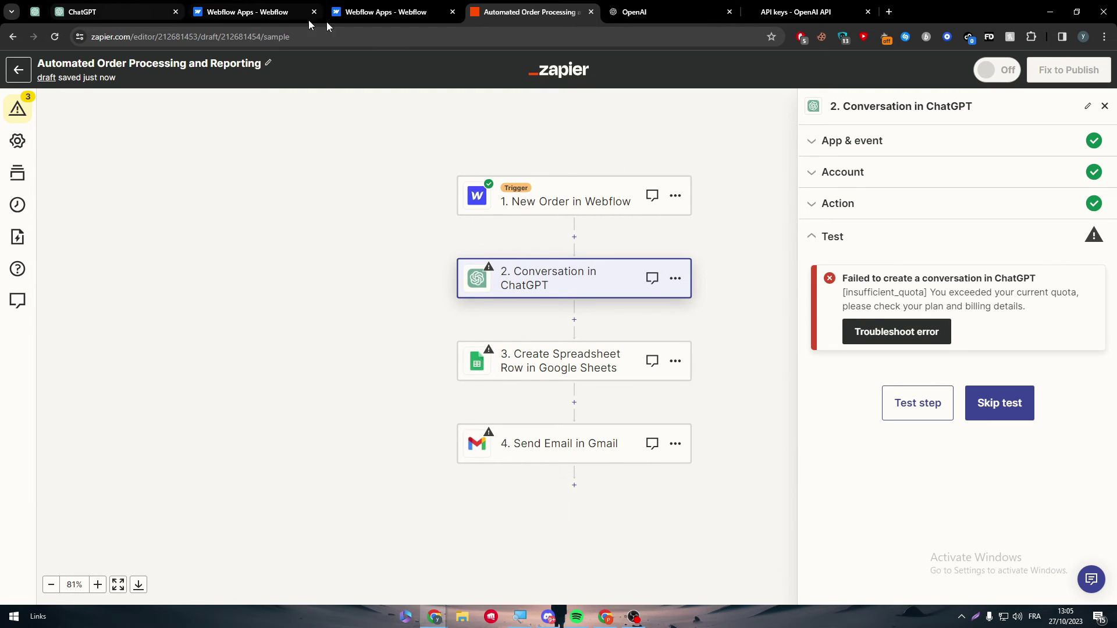
click(634, 11)
click(795, 12)
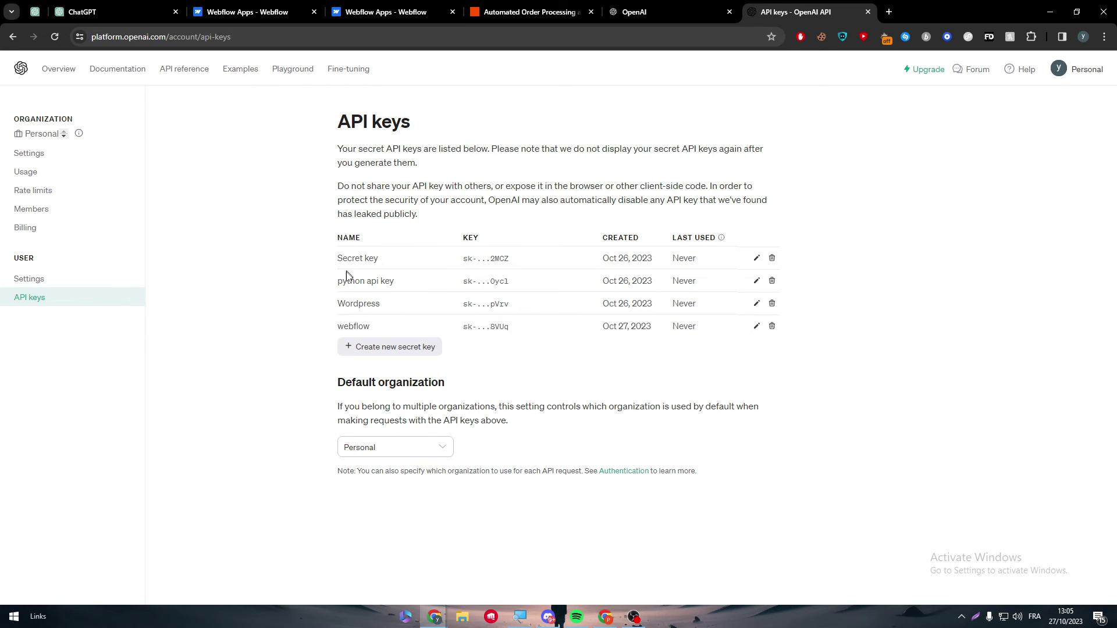
drag(336, 258, 733, 326)
click(702, 334)
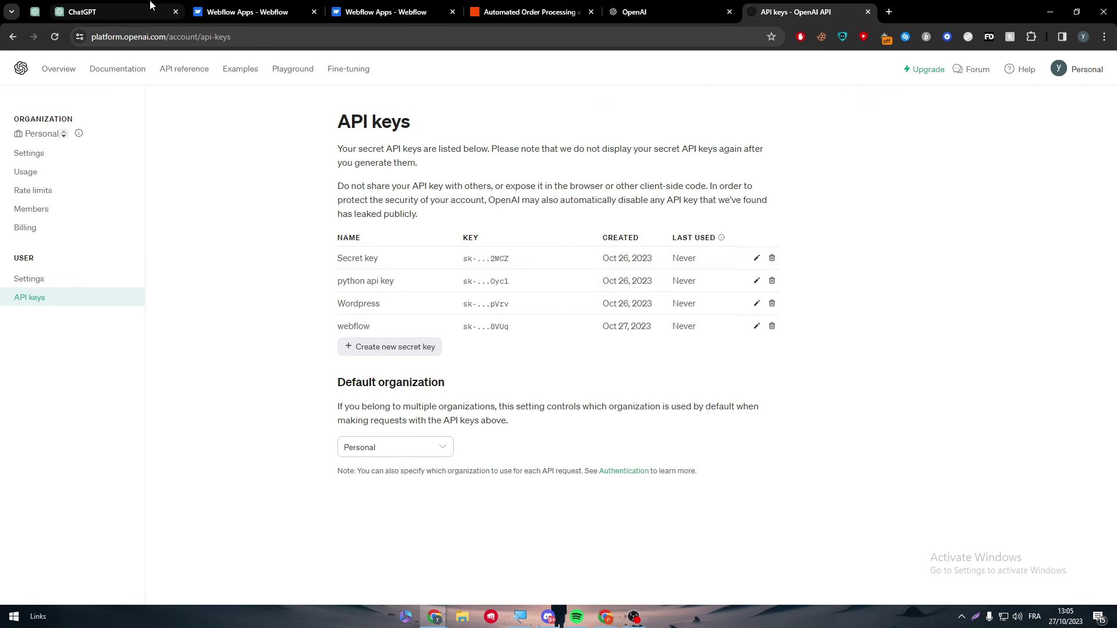
click(87, 12)
click(39, 557)
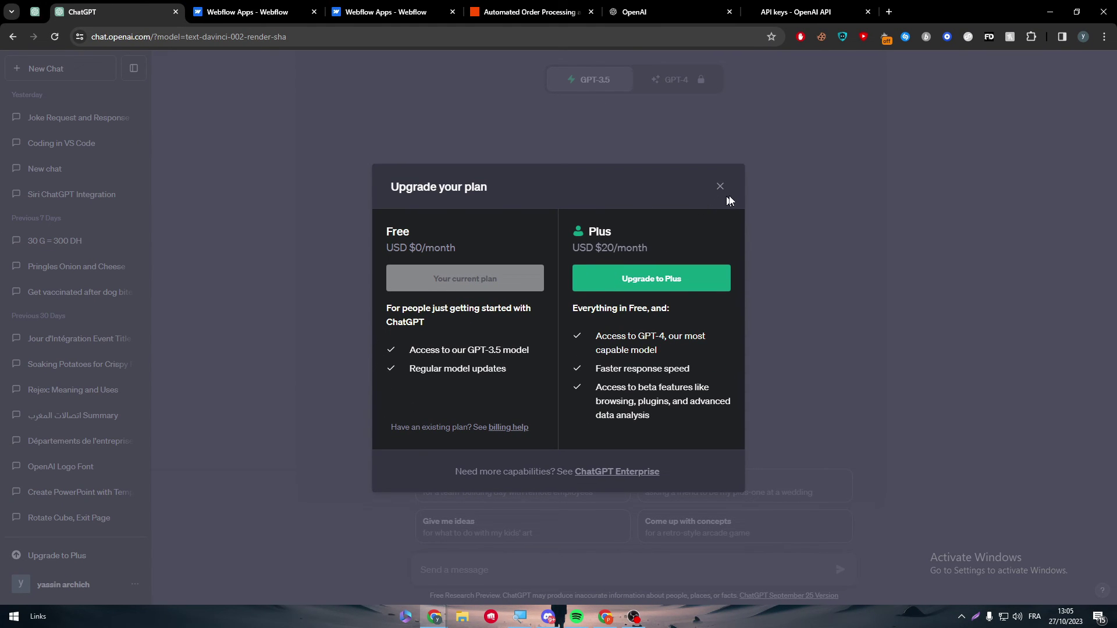
click(721, 185)
click(708, 10)
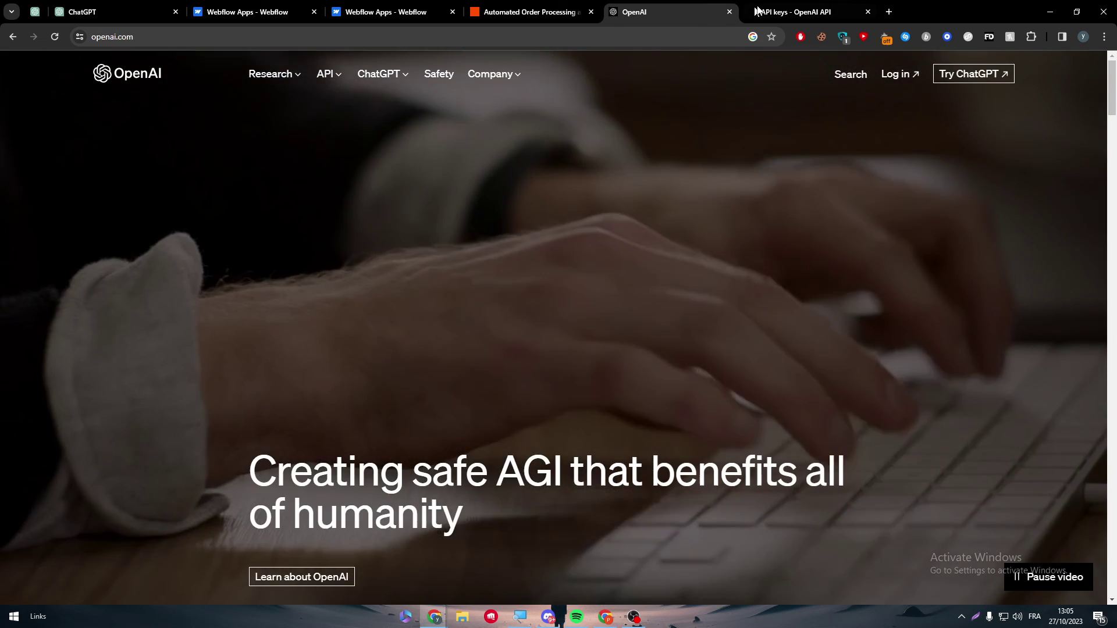
click(754, 7)
click(610, 10)
- Skip the ChatGPT step test with confirmation, then open the Google Sheets and Gmail steps
click(538, 12)
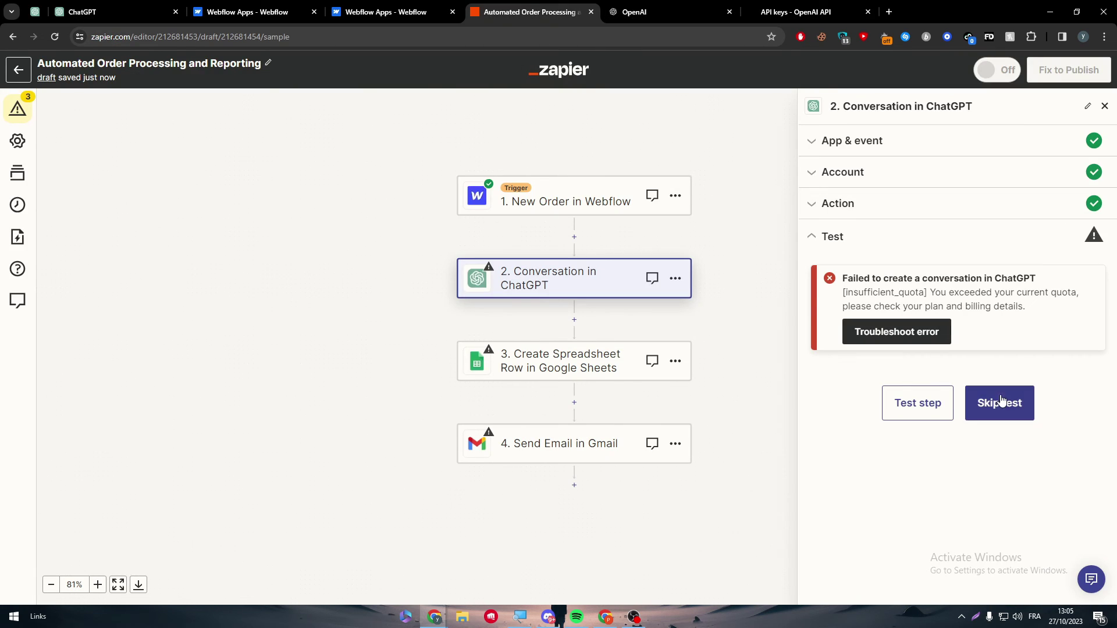
click(993, 414)
click(564, 349)
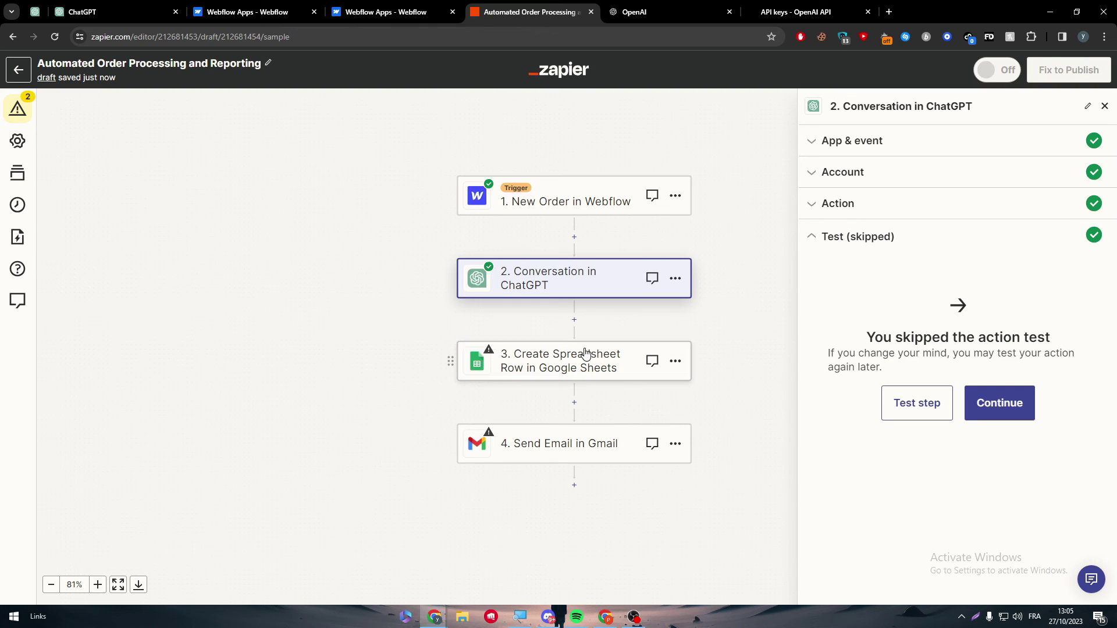
click(585, 352)
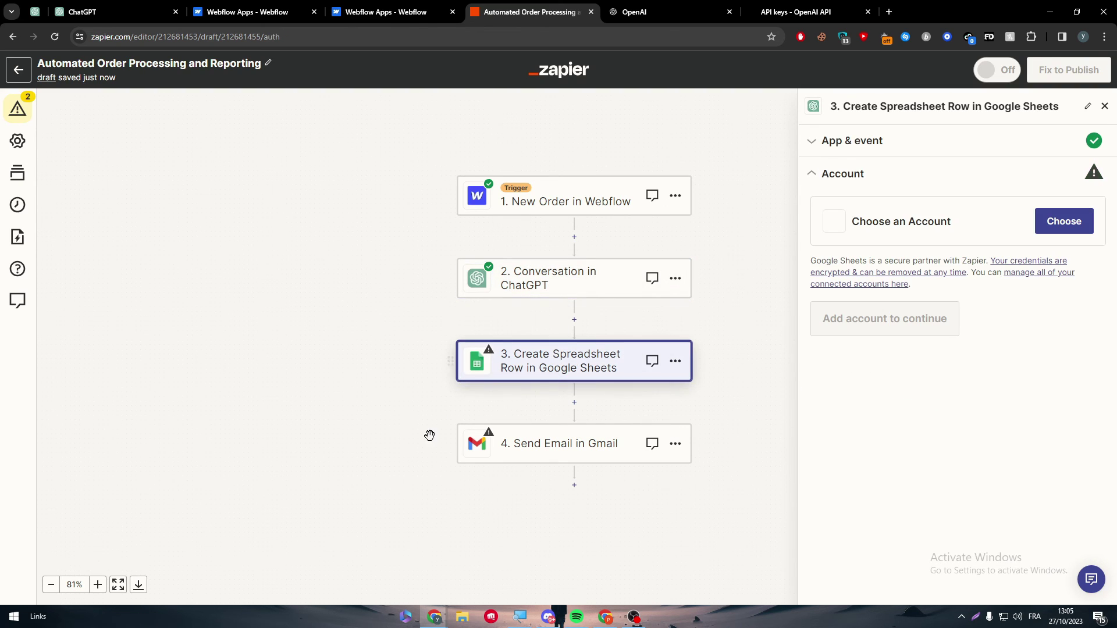
click(536, 431)
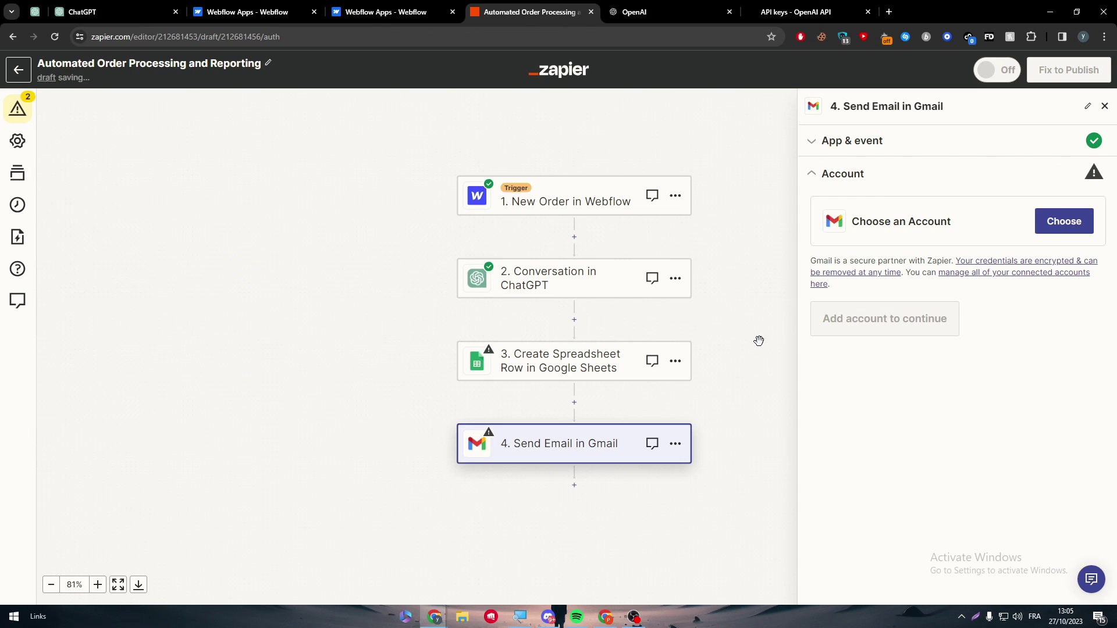